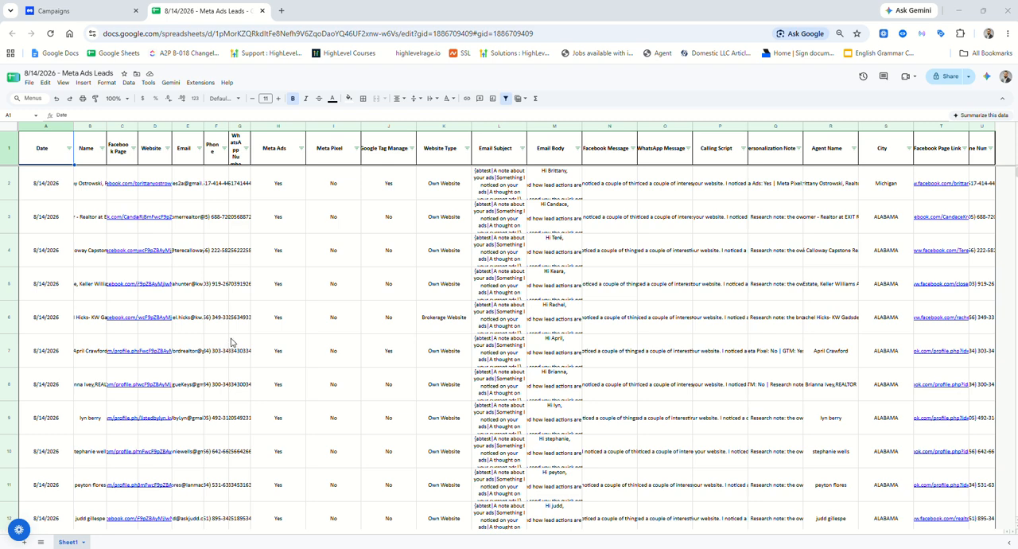
Download the Meta Ads Leads spreadsheet as a comma-separated values (.csv) file.
{"action": "left_click", "coordinate": [29, 82]}
{"action": "mouse_move", "coordinate": [63, 180]}
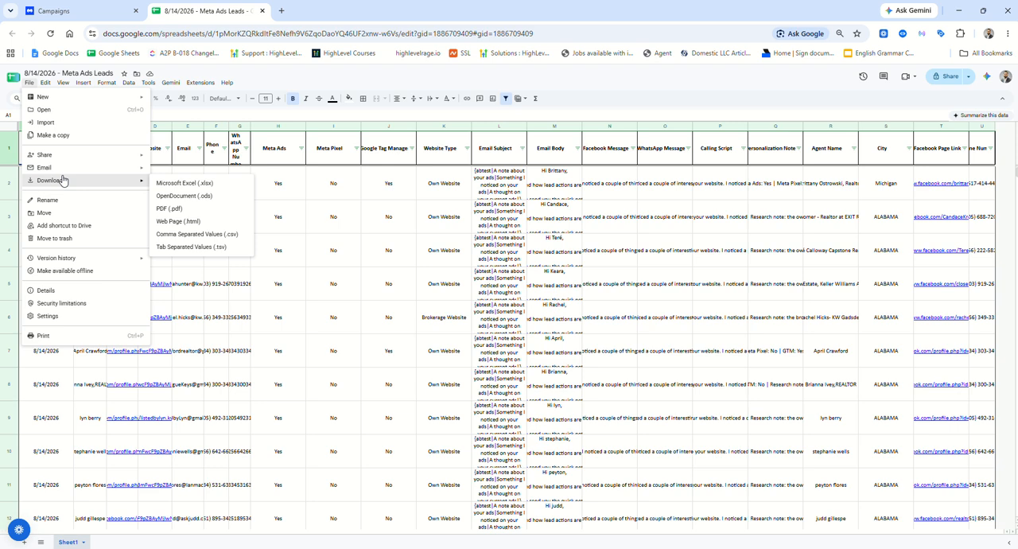
{"action": "left_click", "coordinate": [193, 235]}
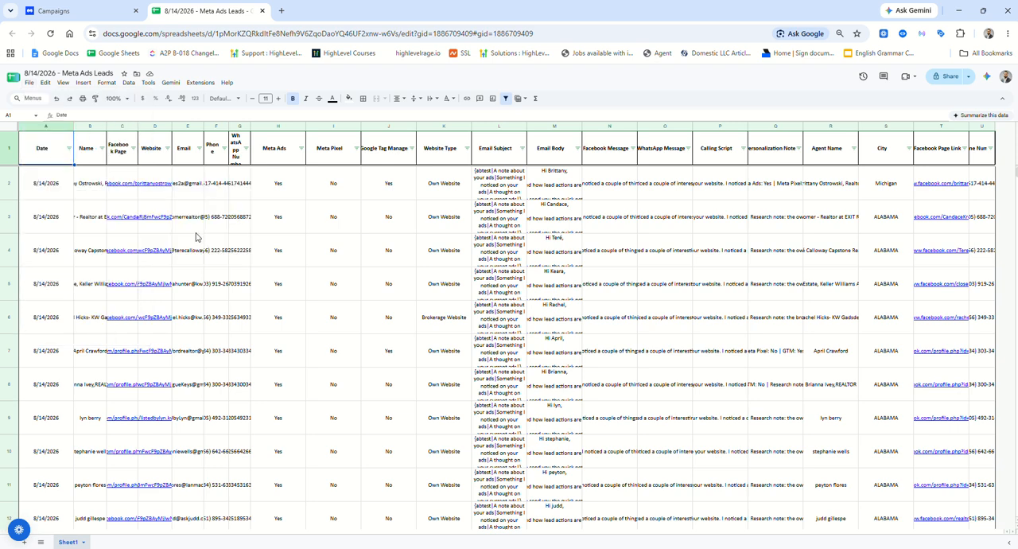
Switch to Manyreach and create a campaign named "8/14/2026 - Meta Ads Leads", copying the name from the spreadsheet's title.
{"action": "left_click", "coordinate": [47, 11]}
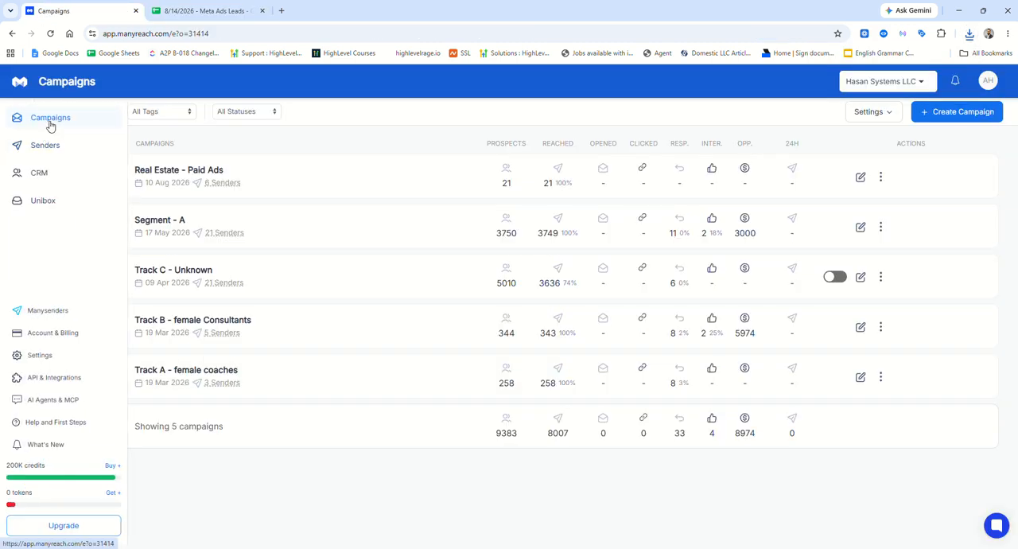
{"action": "left_click", "coordinate": [957, 112]}
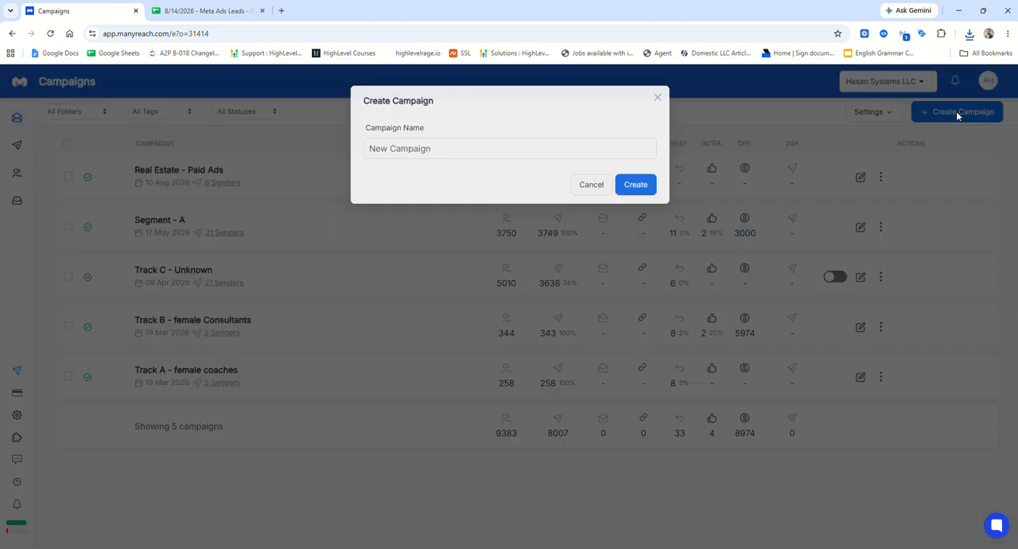
{"action": "left_click", "coordinate": [203, 10]}
{"action": "left_click", "coordinate": [68, 72]}
{"action": "key", "text": "ctrl+c"}
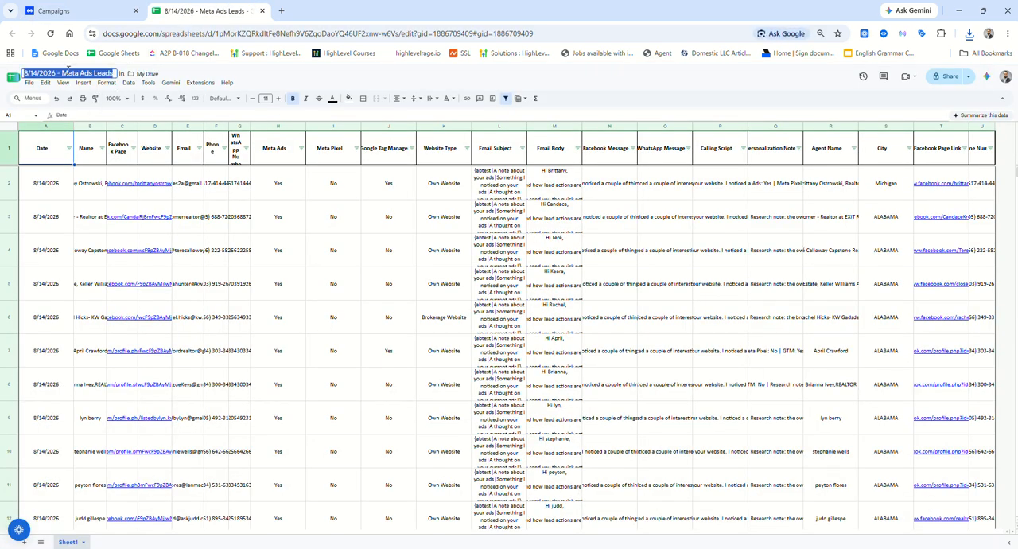
{"action": "left_click", "coordinate": [53, 11]}
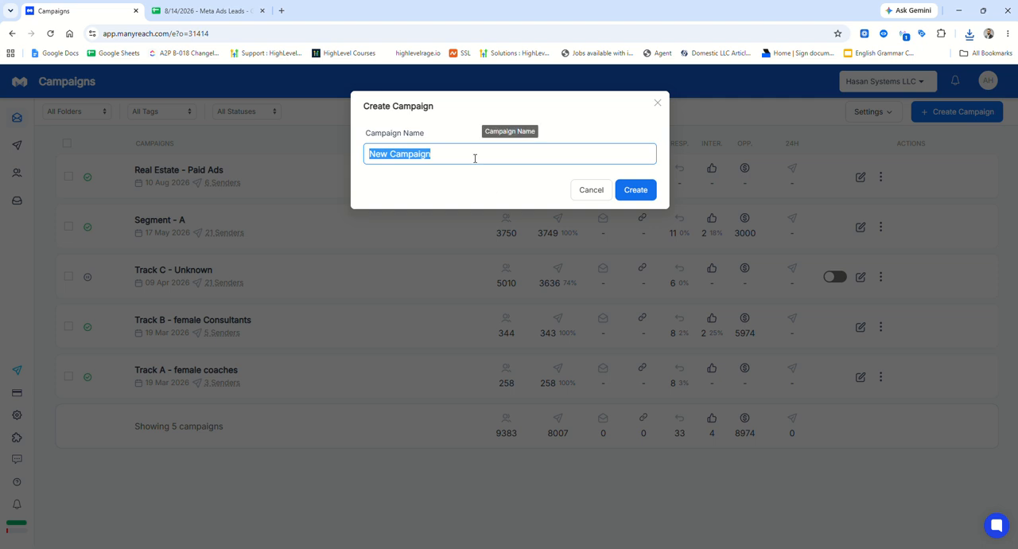
{"action": "key", "text": "ctrl+v"}
{"action": "left_click", "coordinate": [640, 193]}
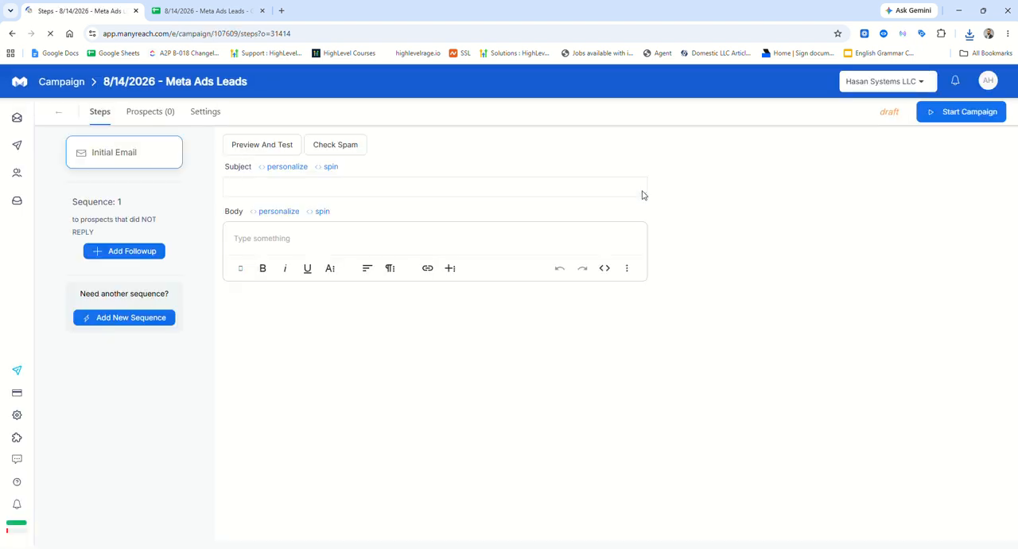
Upload the file "8_14_2026 - Meta Ads Leads - Sheet1" from Downloads as the new campaign's prospects CSV.
{"action": "left_click", "coordinate": [153, 119]}
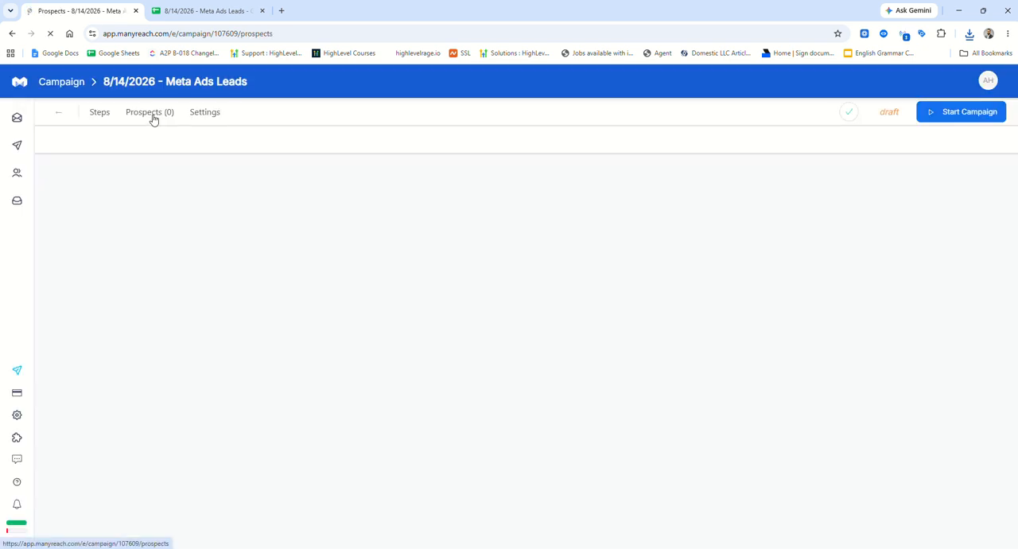
{"action": "left_click", "coordinate": [153, 120]}
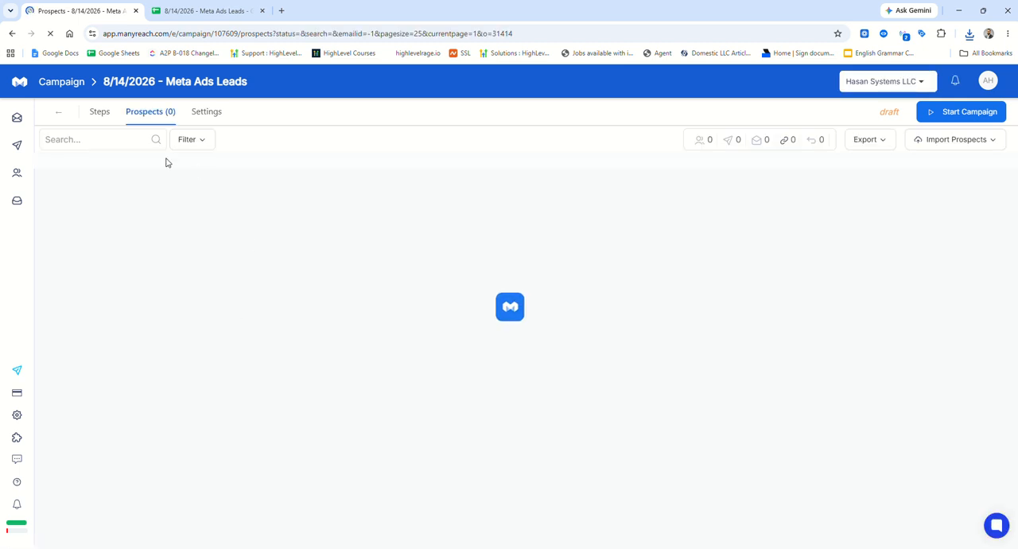
{"action": "left_click", "coordinate": [347, 310]}
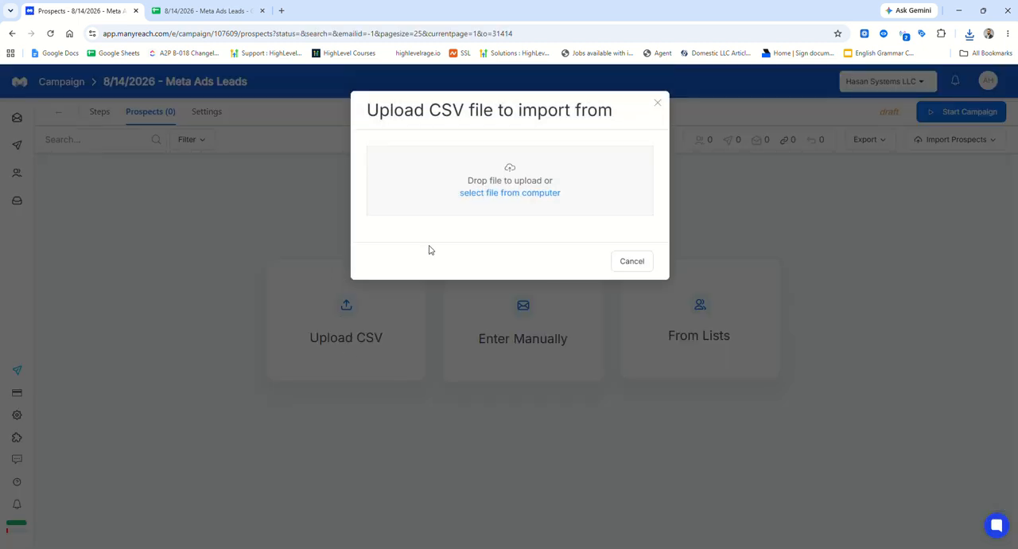
{"action": "left_click", "coordinate": [501, 193]}
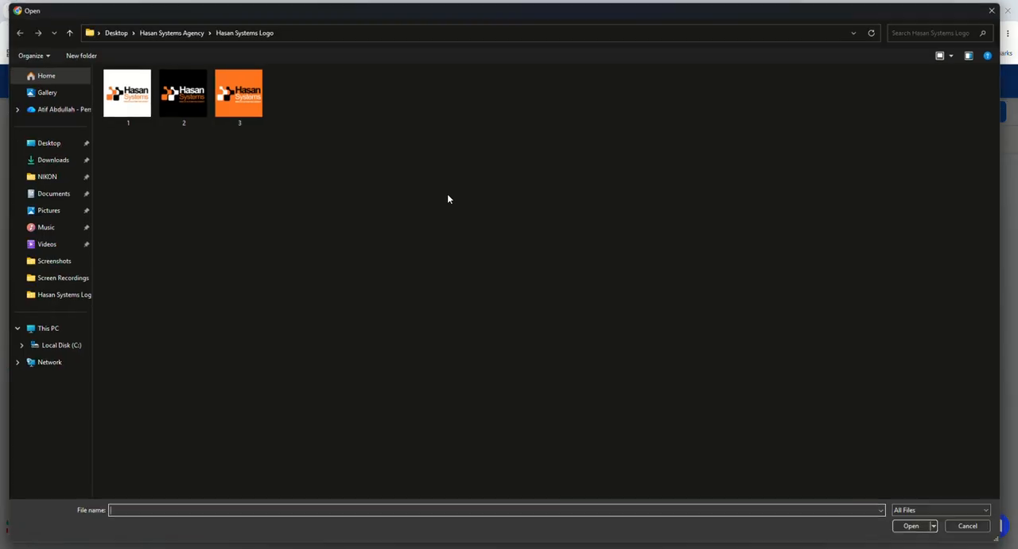
{"action": "left_click", "coordinate": [57, 161]}
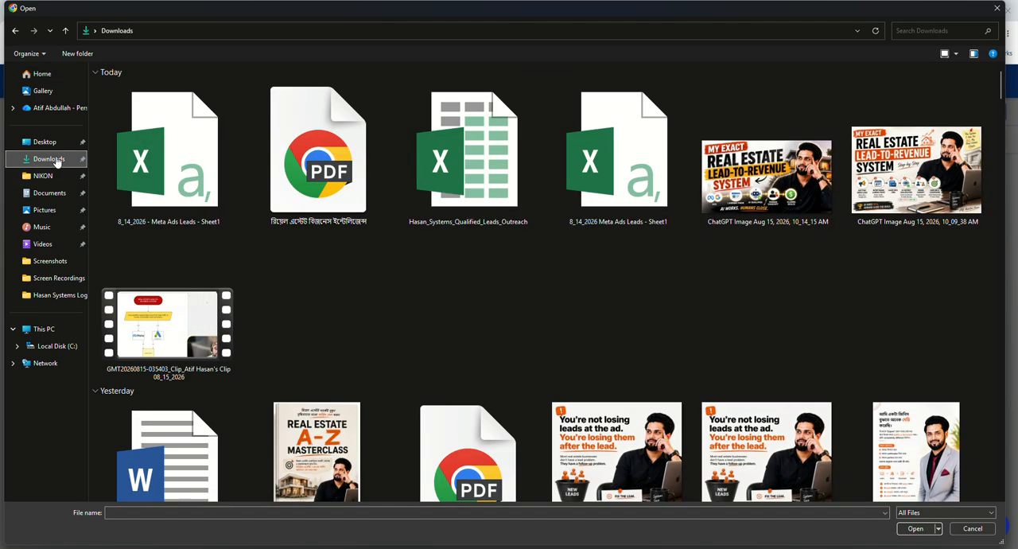
{"action": "left_click", "coordinate": [221, 152]}
{"action": "left_click", "coordinate": [918, 529]}
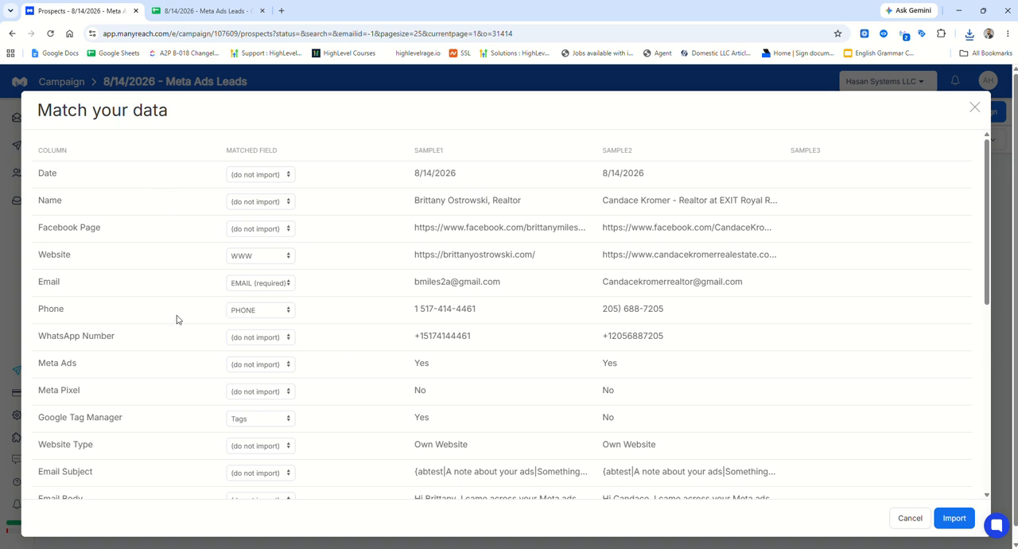
Match the Email Body column to Custom_2 and Email Subject to Custom_1, and import the prospects.
{"action": "scroll", "coordinate": [318, 284], "scroll_direction": "down", "scroll_amount": 1}
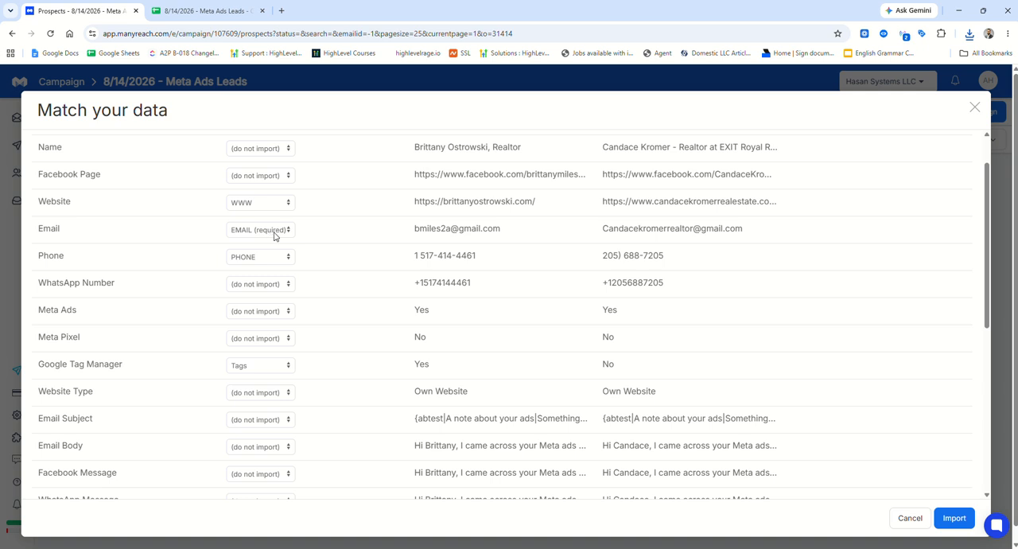
{"action": "scroll", "coordinate": [274, 235], "scroll_direction": "down", "scroll_amount": 3}
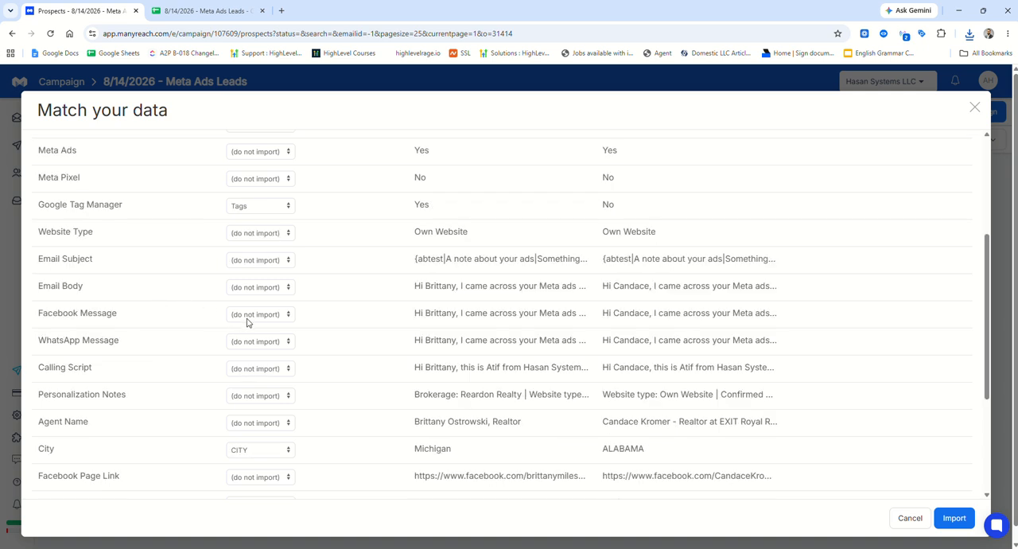
{"action": "left_click", "coordinate": [257, 295]}
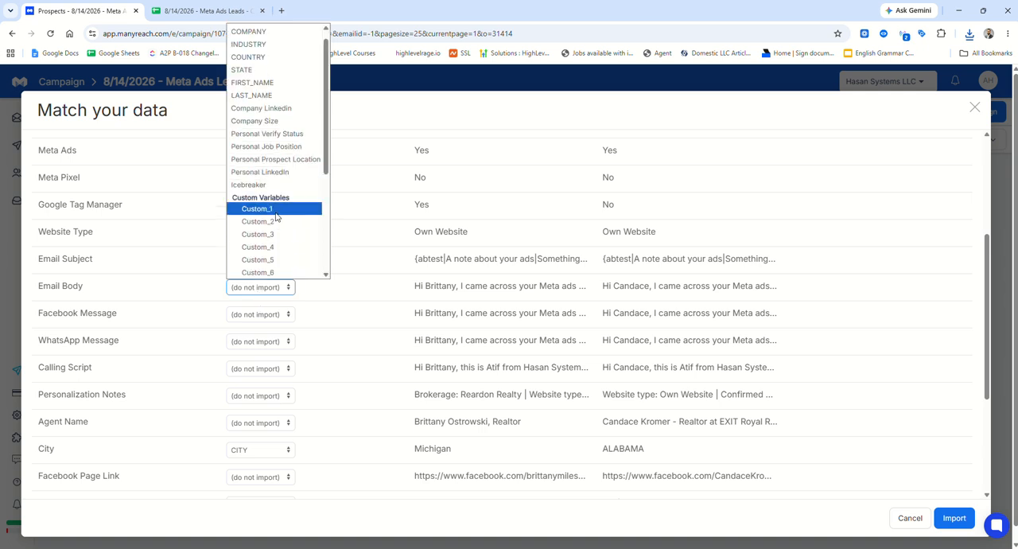
{"action": "left_click", "coordinate": [262, 273]}
{"action": "left_click", "coordinate": [259, 259]}
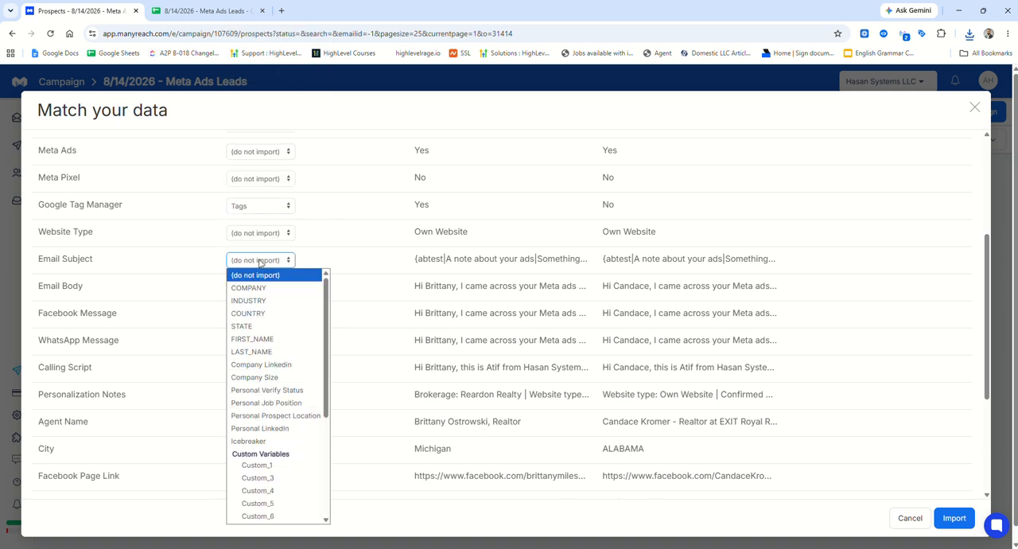
{"action": "left_click", "coordinate": [247, 465]}
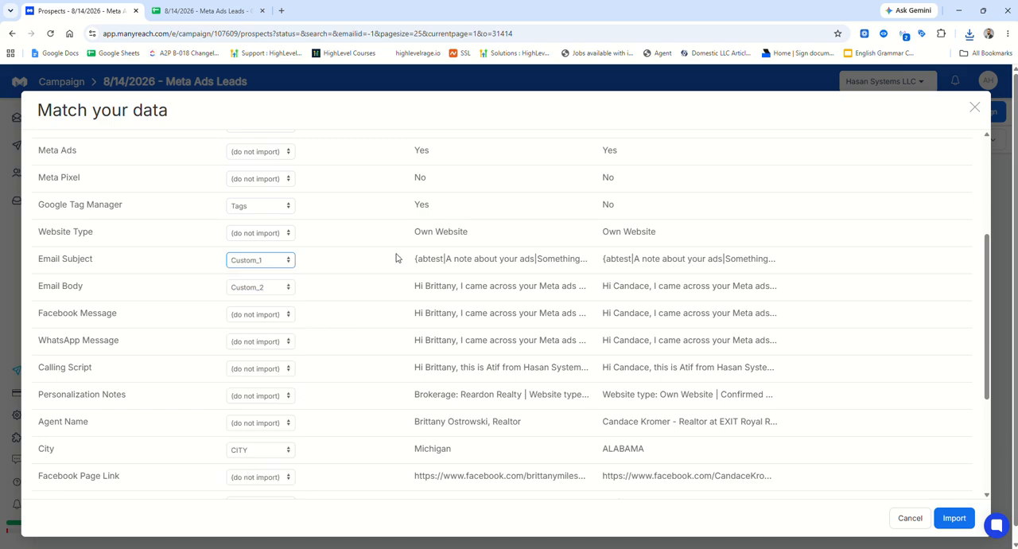
{"action": "left_click", "coordinate": [956, 518]}
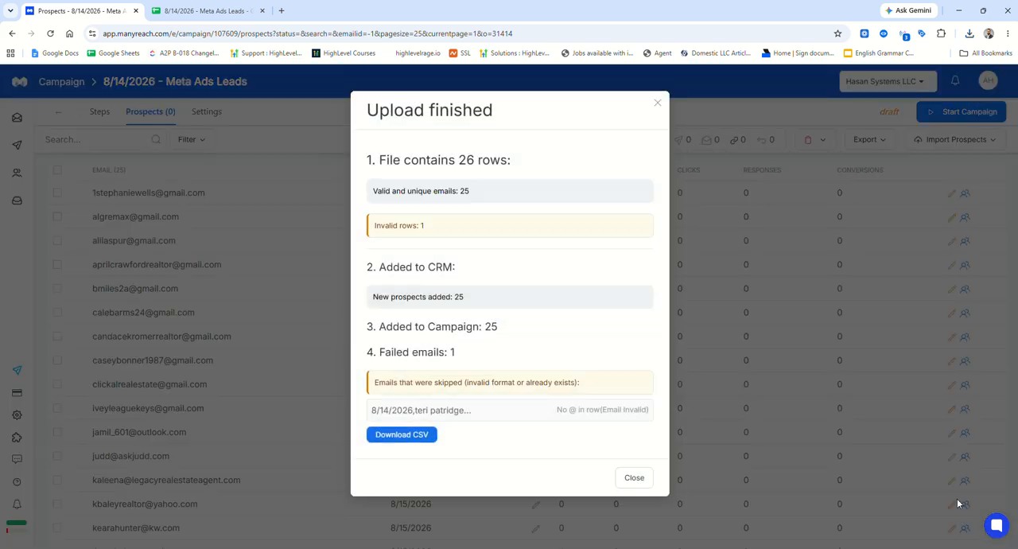
{"action": "left_click", "coordinate": [636, 482]}
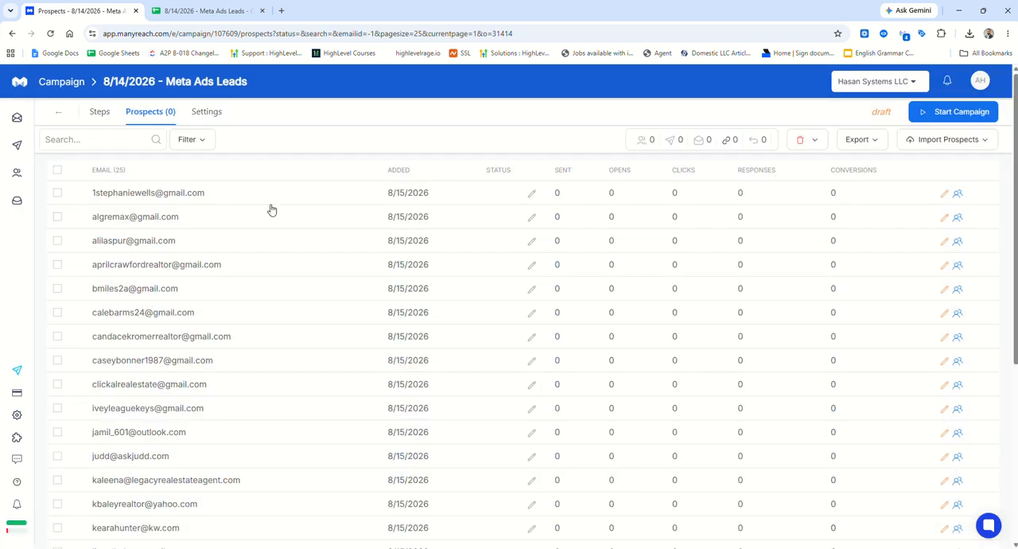
Review the list of prospects imported into the campaign.
{"action": "left_click", "coordinate": [100, 116]}
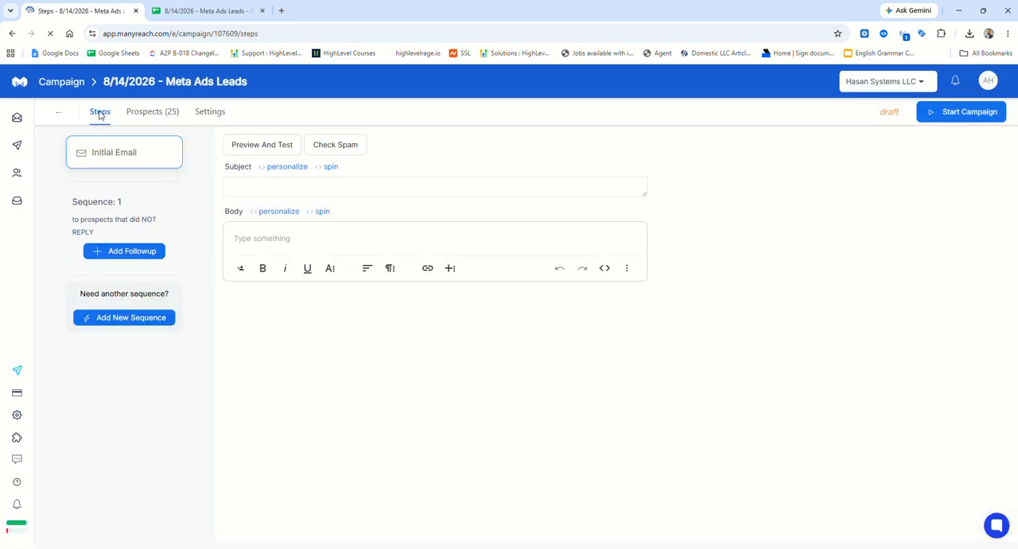
{"action": "left_click", "coordinate": [152, 116]}
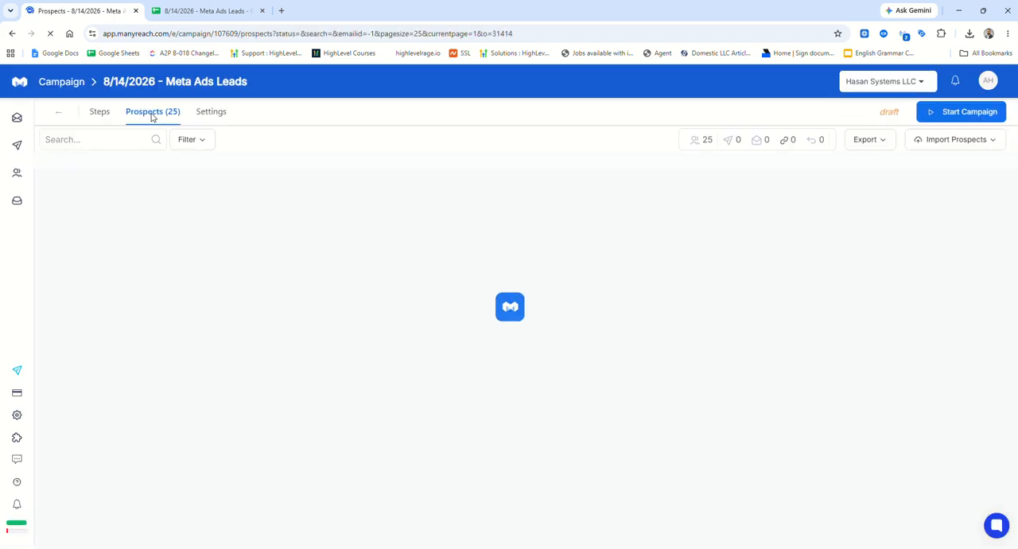
{"action": "scroll", "coordinate": [184, 283], "scroll_direction": "down", "scroll_amount": 4}
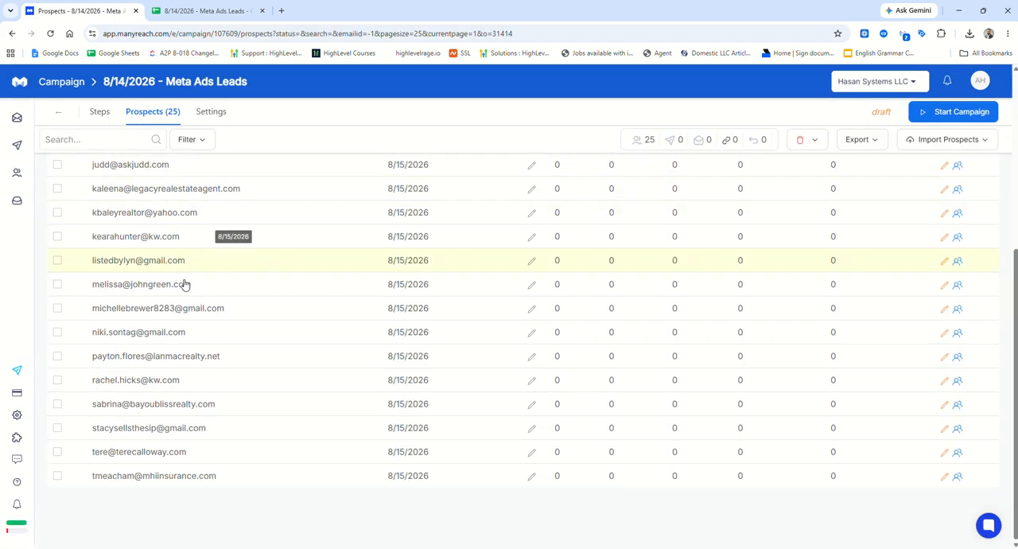
{"action": "scroll", "coordinate": [183, 284], "scroll_direction": "up", "scroll_amount": 4}
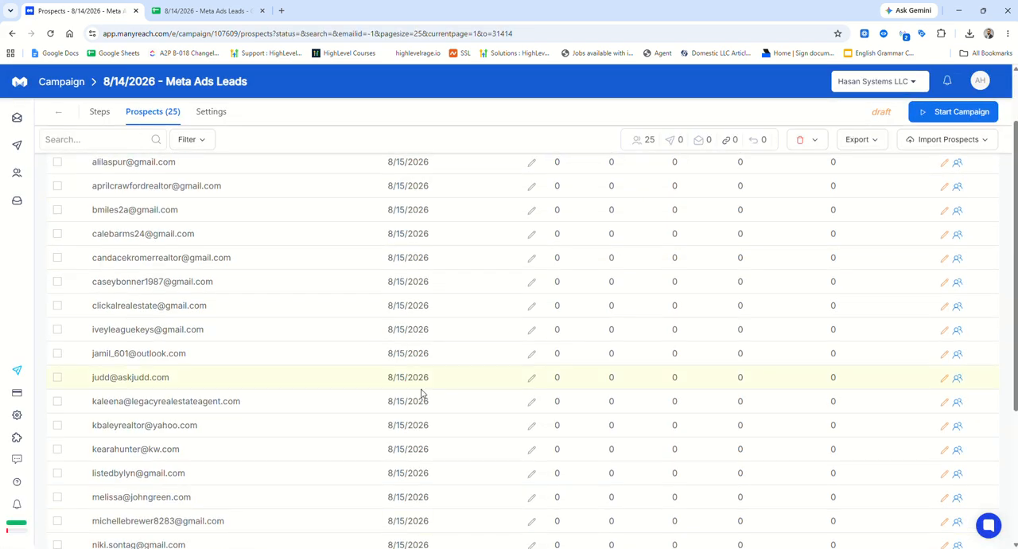
{"action": "left_click", "coordinate": [99, 115]}
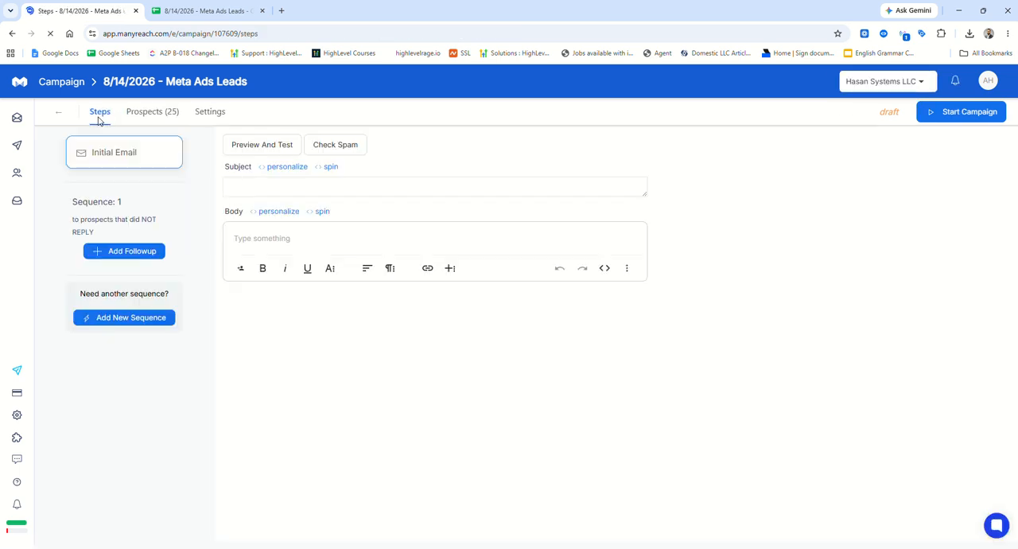
{"action": "left_click", "coordinate": [275, 186]}
{"action": "left_click", "coordinate": [268, 236]}
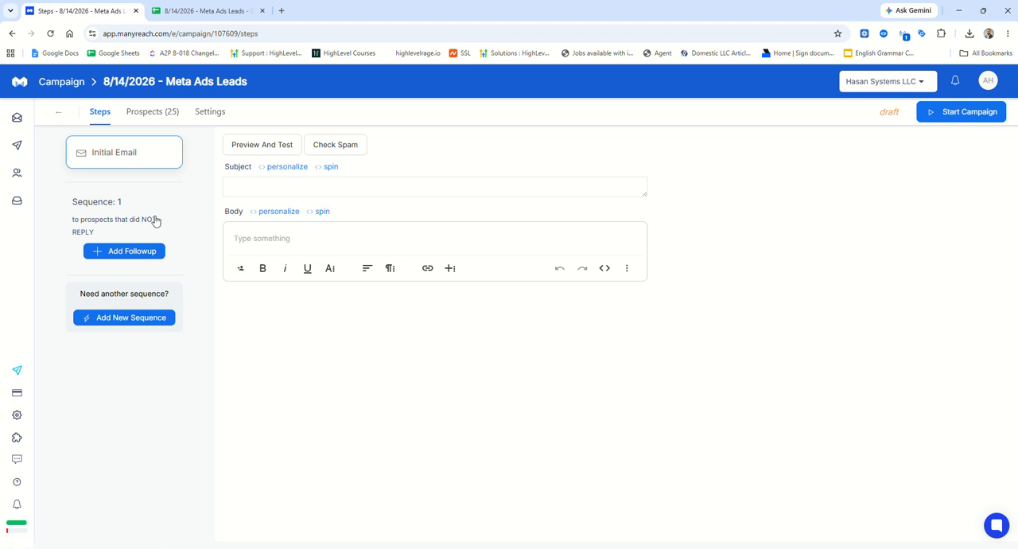
{"action": "left_click", "coordinate": [12, 34]}
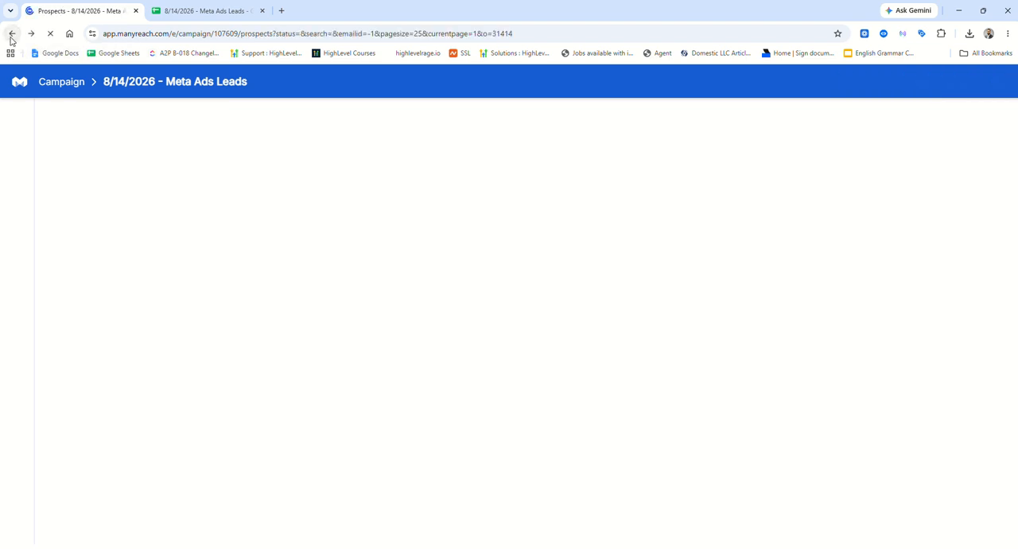
Copy the {{CUSTOM_2}} variable from the initial email's body in the Real Estate - Paid Ads campaign.
{"action": "mouse_move", "coordinate": [28, 147]}
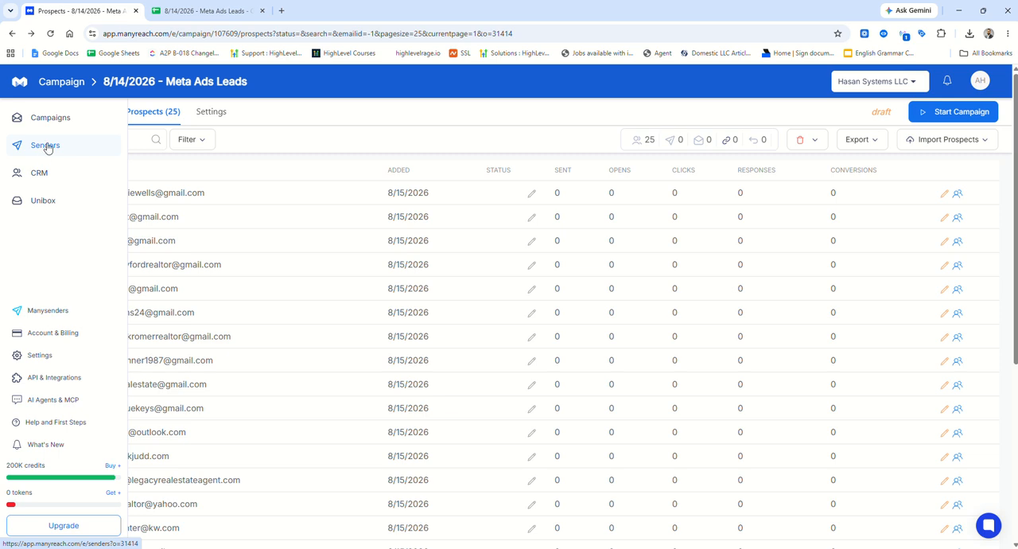
{"action": "left_click", "coordinate": [49, 118]}
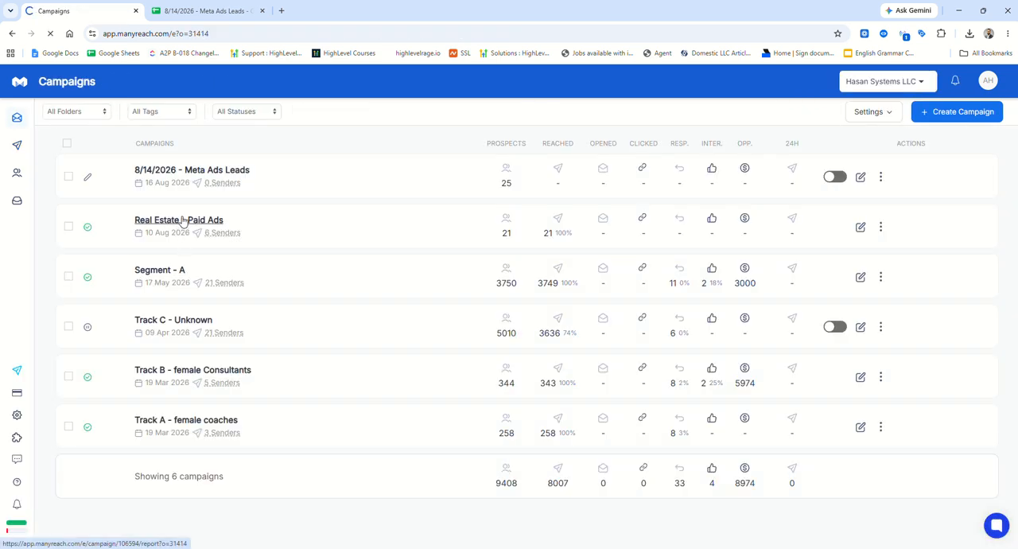
{"action": "left_click", "coordinate": [183, 221]}
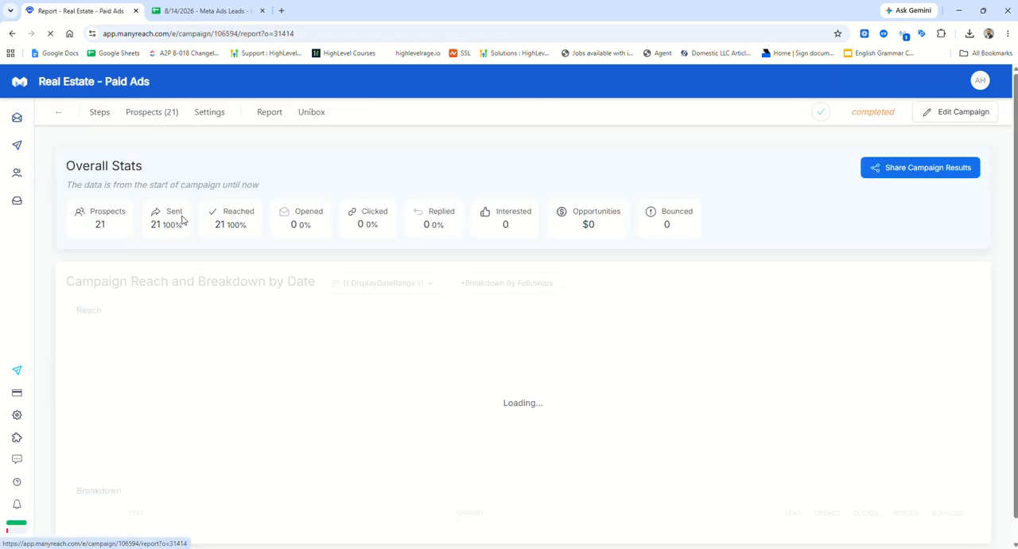
{"action": "left_click", "coordinate": [101, 114]}
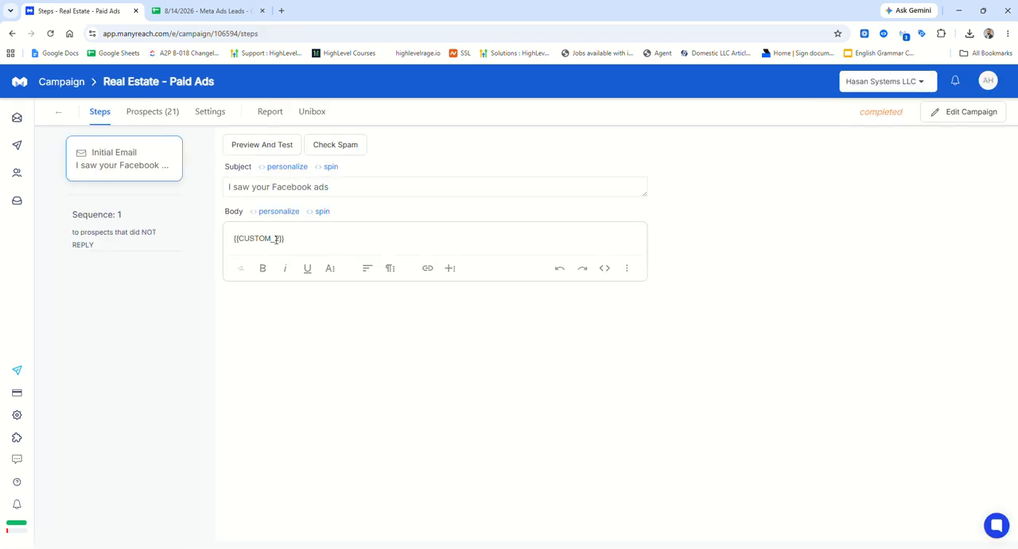
{"action": "double_click", "coordinate": [258, 238]}
{"action": "triple_click", "coordinate": [258, 238]}
{"action": "key", "text": "ctrl+c"}
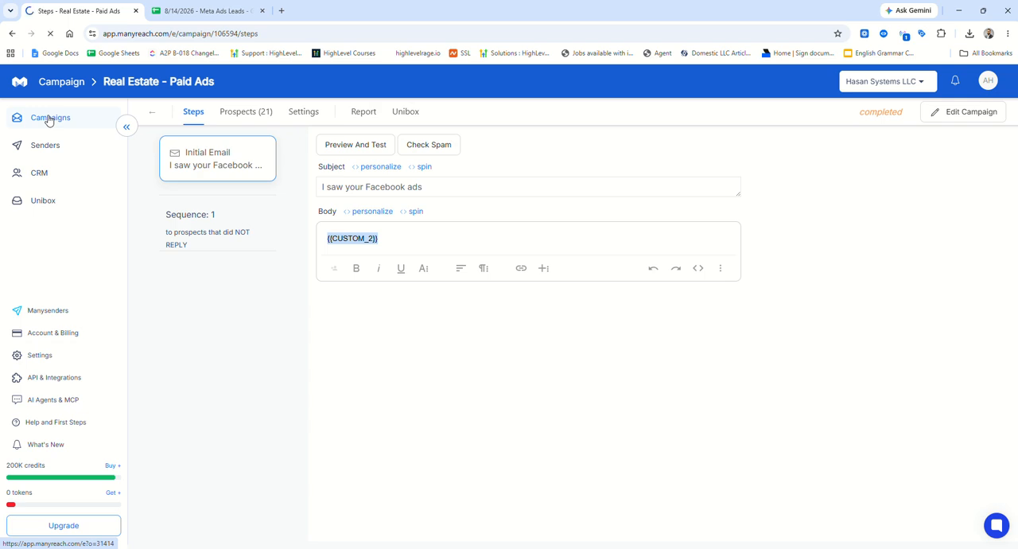
Return to the "8/14/2026 - Meta Ads Leads" campaign and open its initial email.
{"action": "left_click", "coordinate": [50, 117]}
{"action": "mouse_move", "coordinate": [29, 155]}
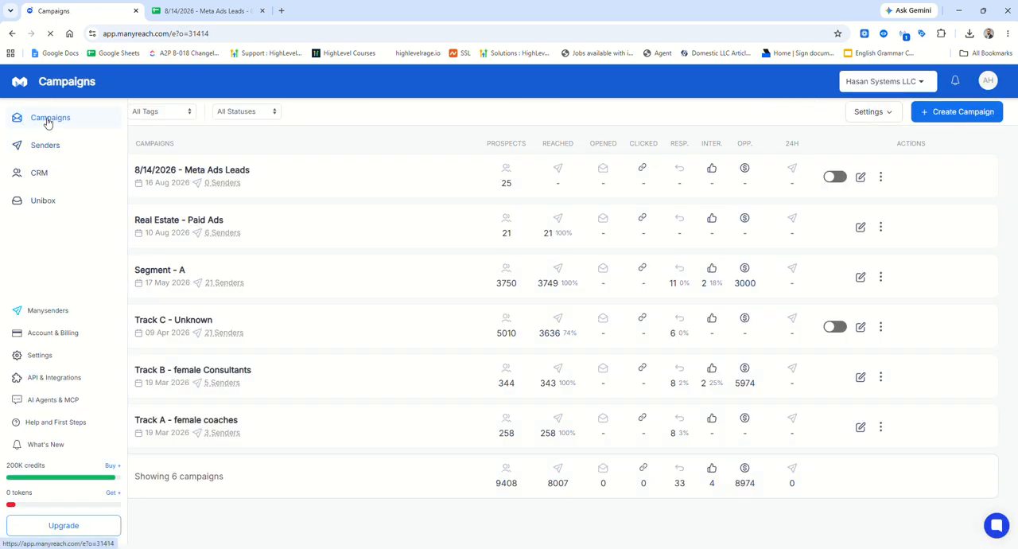
{"action": "left_click", "coordinate": [49, 120]}
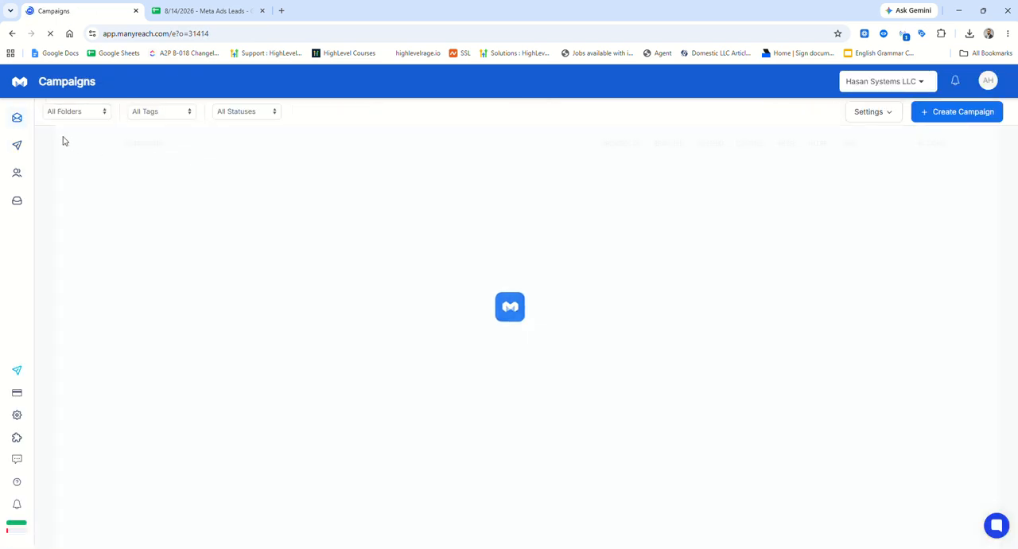
{"action": "left_click", "coordinate": [159, 169]}
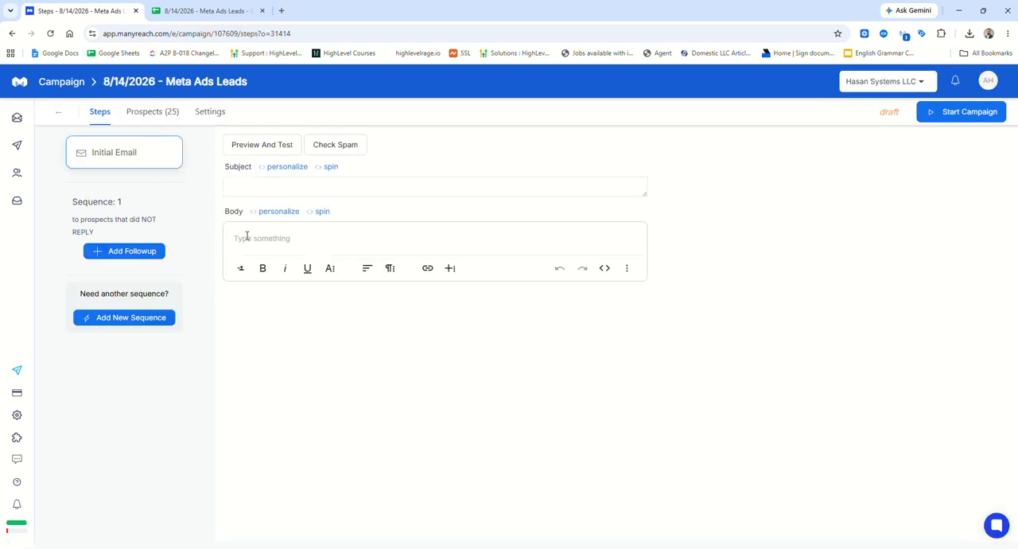
Insert {{CUSTOM_2}} as the initial email's body and {{CUSTOM_1}} as its subject.
{"action": "left_click", "coordinate": [246, 236]}
{"action": "key", "text": "ctrl+v"}
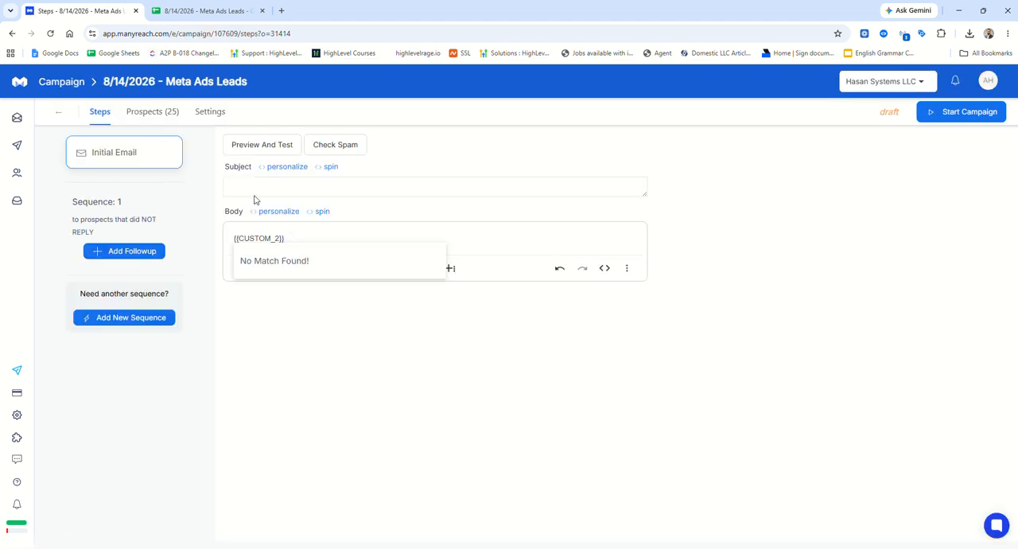
{"action": "left_click", "coordinate": [254, 184]}
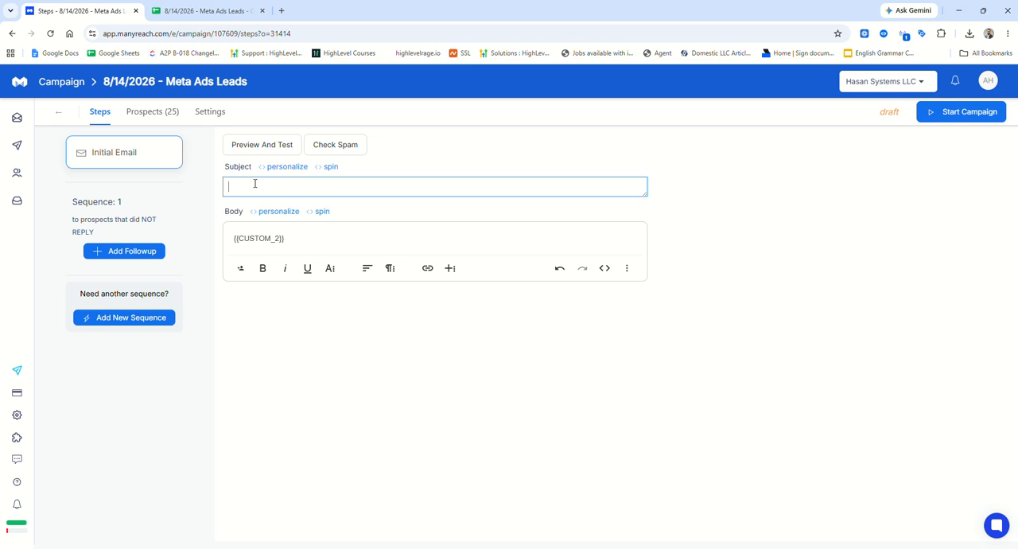
{"action": "key", "text": "ctrl+v"}
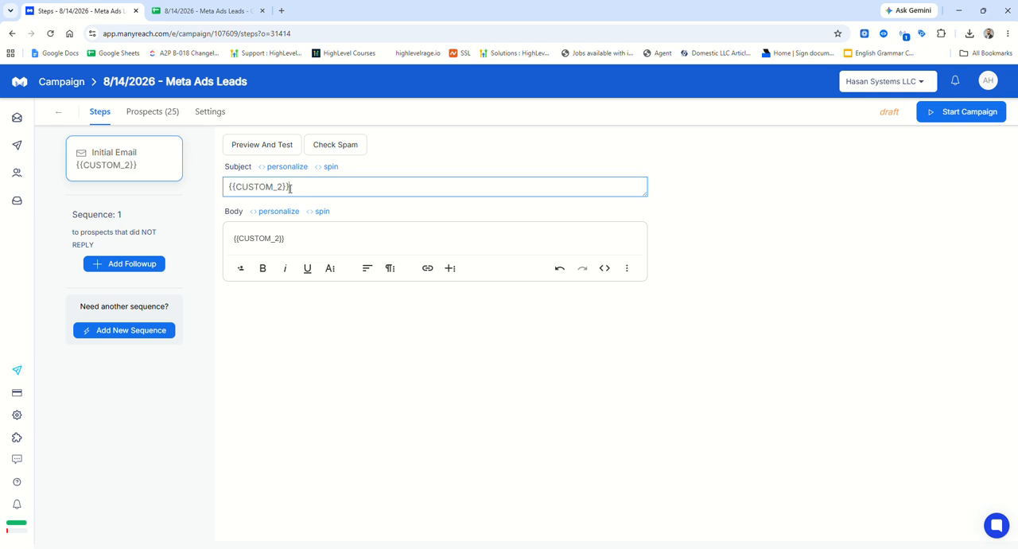
{"action": "key", "text": "Left"}
{"action": "key", "text": "Left"}
{"action": "key", "text": "BackSpace"}
{"action": "type", "text": "1"}
Preview the personalized initial email for a prospect and look through its subject line variants.
{"action": "left_click", "coordinate": [283, 148]}
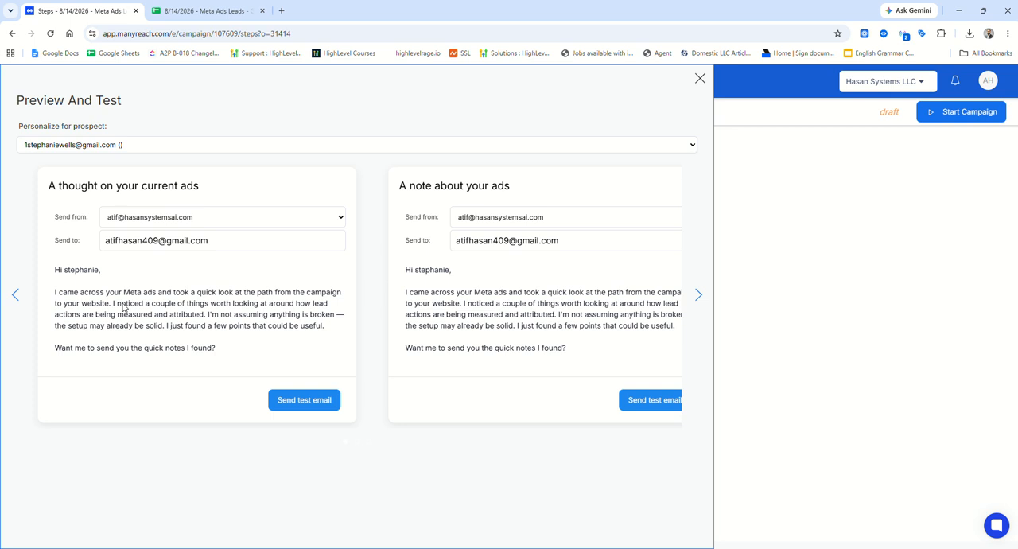
{"action": "left_click", "coordinate": [699, 296]}
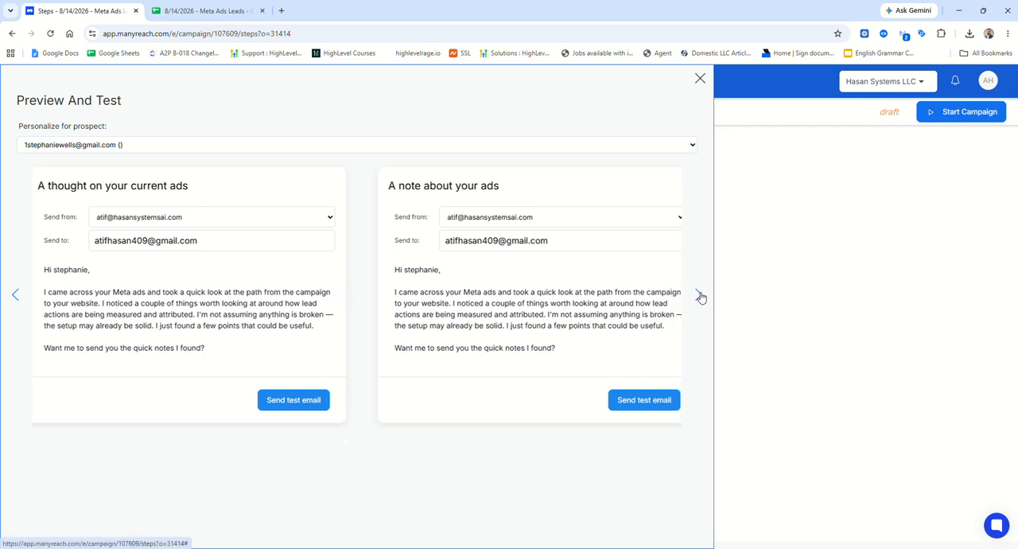
{"action": "left_click", "coordinate": [700, 296]}
{"action": "left_click", "coordinate": [699, 295]}
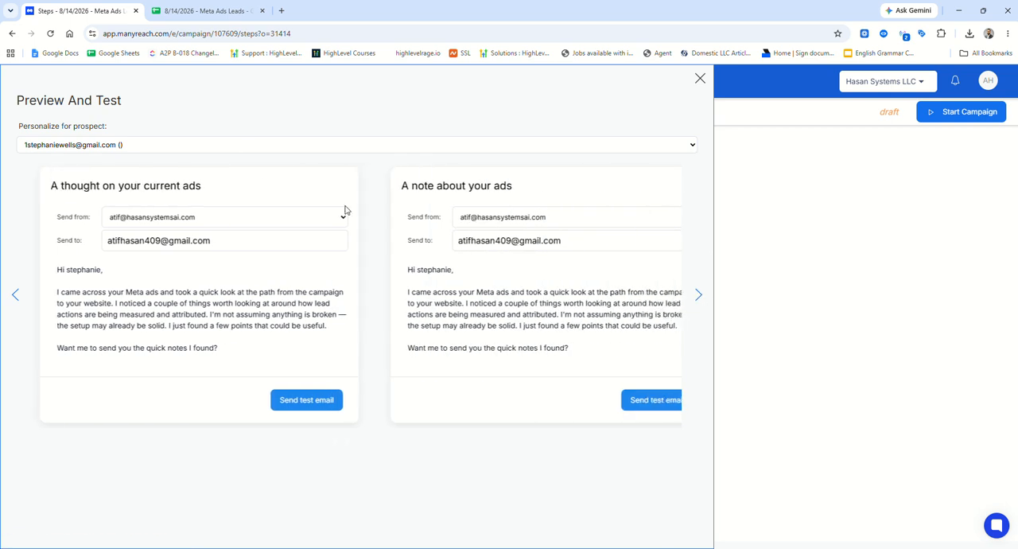
{"action": "left_click", "coordinate": [700, 78]}
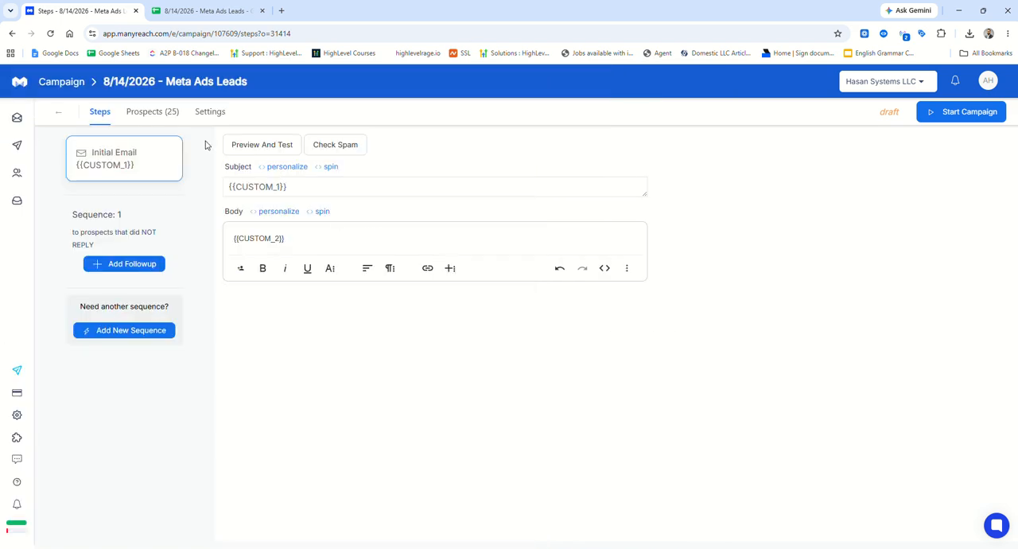
In the campaign's settings, make the daily sending limit apply per sender instead of per campaign.
{"action": "left_click", "coordinate": [207, 114]}
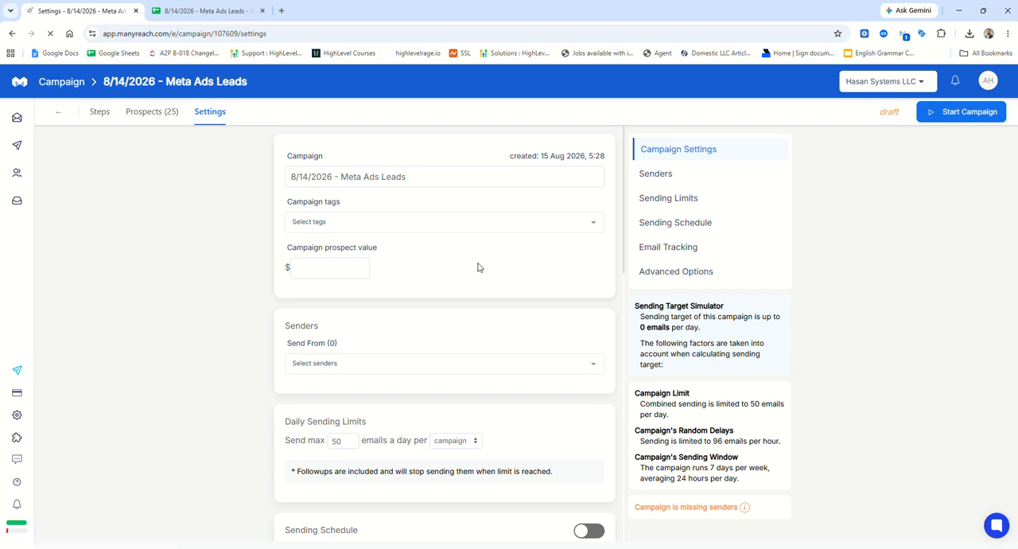
{"action": "scroll", "coordinate": [430, 301], "scroll_direction": "down", "scroll_amount": 3}
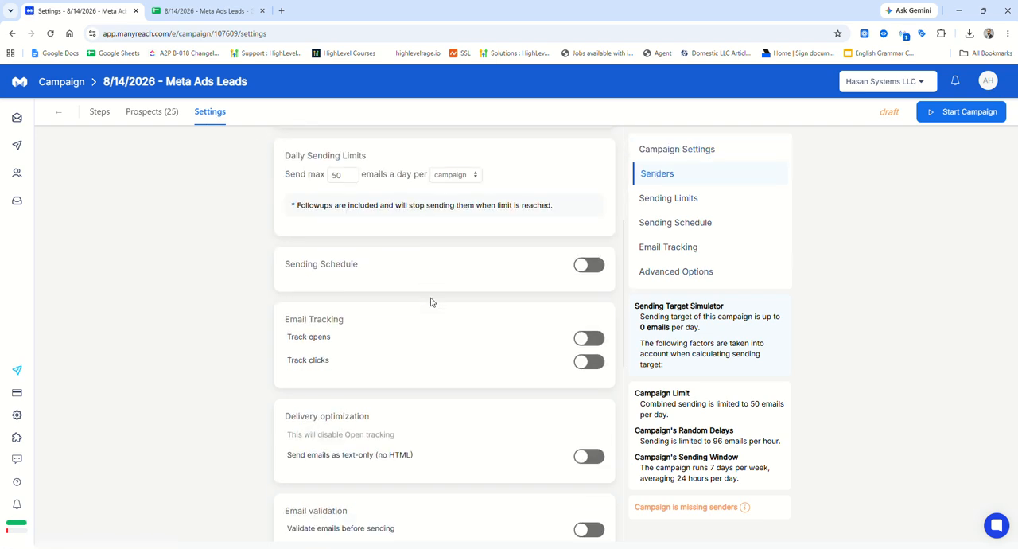
{"action": "scroll", "coordinate": [430, 302], "scroll_direction": "down", "scroll_amount": 2}
{"action": "scroll", "coordinate": [427, 336], "scroll_direction": "up", "scroll_amount": 4}
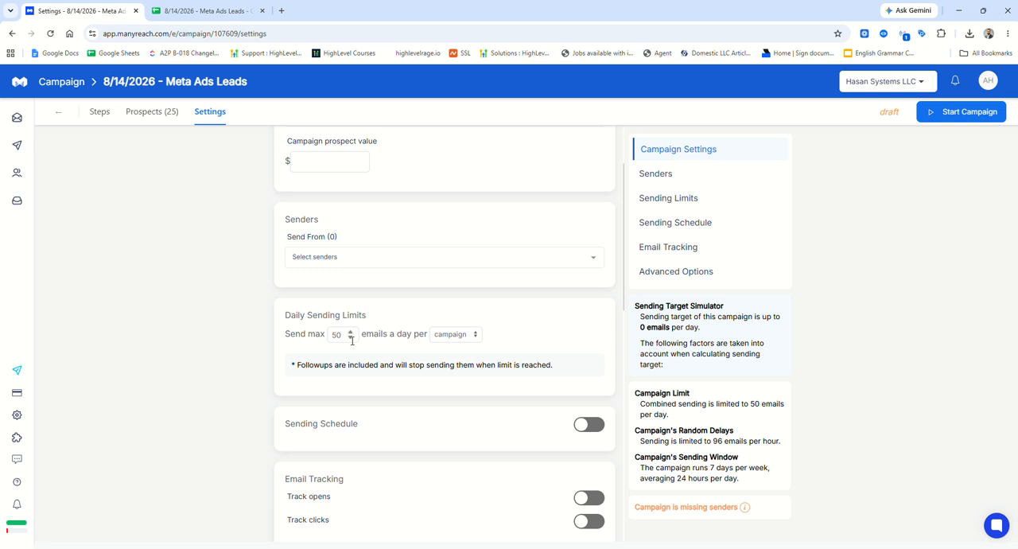
{"action": "left_click", "coordinate": [455, 334]}
{"action": "left_click", "coordinate": [461, 358]}
{"action": "left_click", "coordinate": [457, 334]}
{"action": "left_click", "coordinate": [459, 351]}
Add the three hasansystemsai.com addresses as senders of the campaign.
{"action": "left_click", "coordinate": [439, 256]}
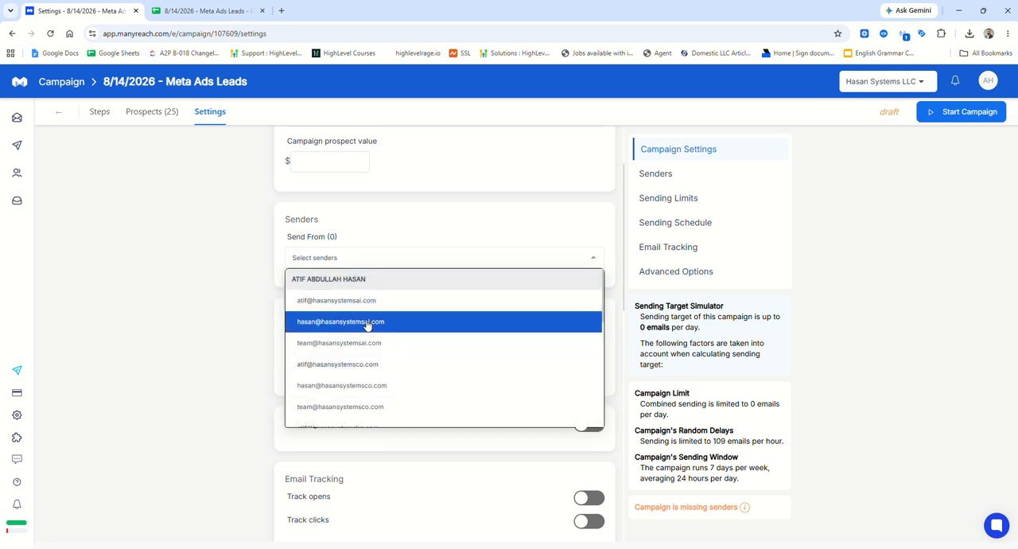
{"action": "left_click", "coordinate": [374, 300]}
{"action": "left_click", "coordinate": [427, 257]}
{"action": "left_click", "coordinate": [397, 321]}
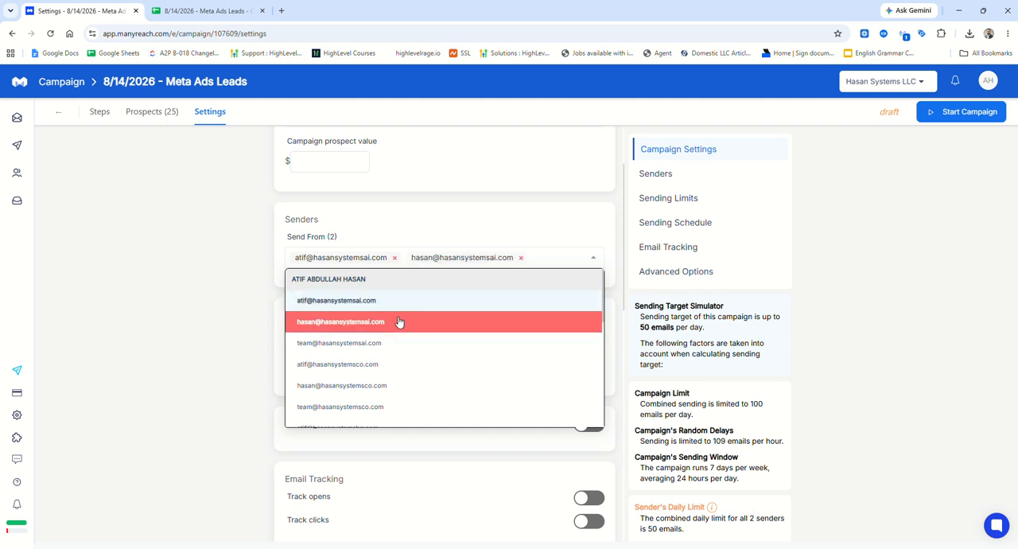
{"action": "left_click", "coordinate": [527, 263]}
{"action": "left_click", "coordinate": [475, 341]}
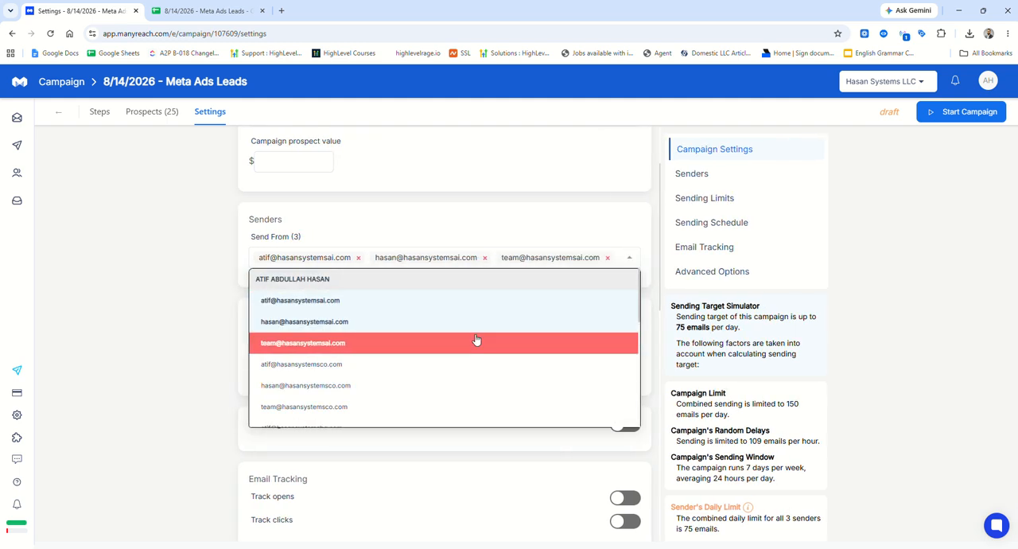
Add the three hasansystemsco.com addresses to the campaign's senders.
{"action": "left_click", "coordinate": [631, 259]}
{"action": "left_click", "coordinate": [472, 381]}
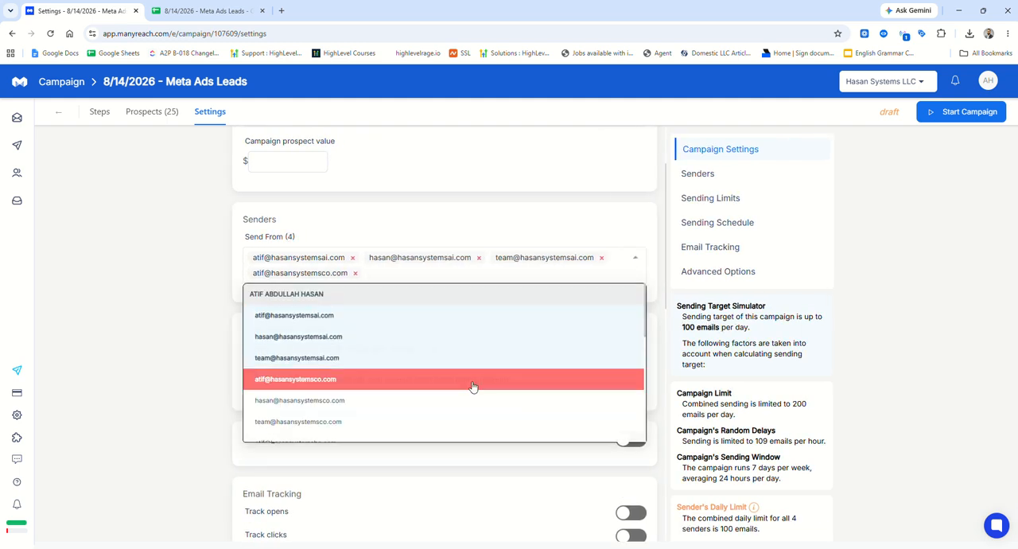
{"action": "left_click", "coordinate": [472, 382]}
{"action": "scroll", "coordinate": [600, 263], "scroll_direction": "down", "scroll_amount": 3}
{"action": "left_click", "coordinate": [622, 157]}
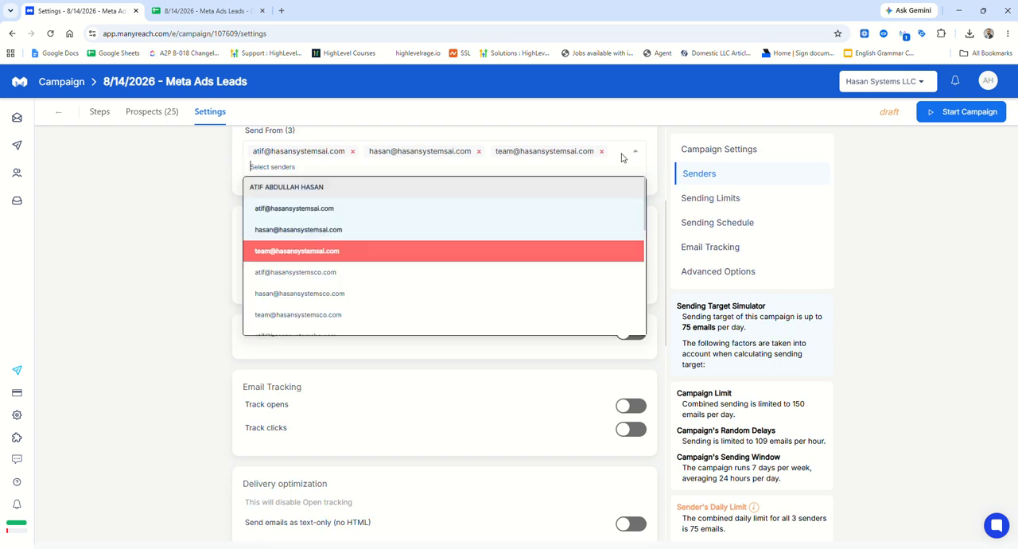
{"action": "left_click", "coordinate": [448, 294]}
{"action": "left_click", "coordinate": [600, 171]}
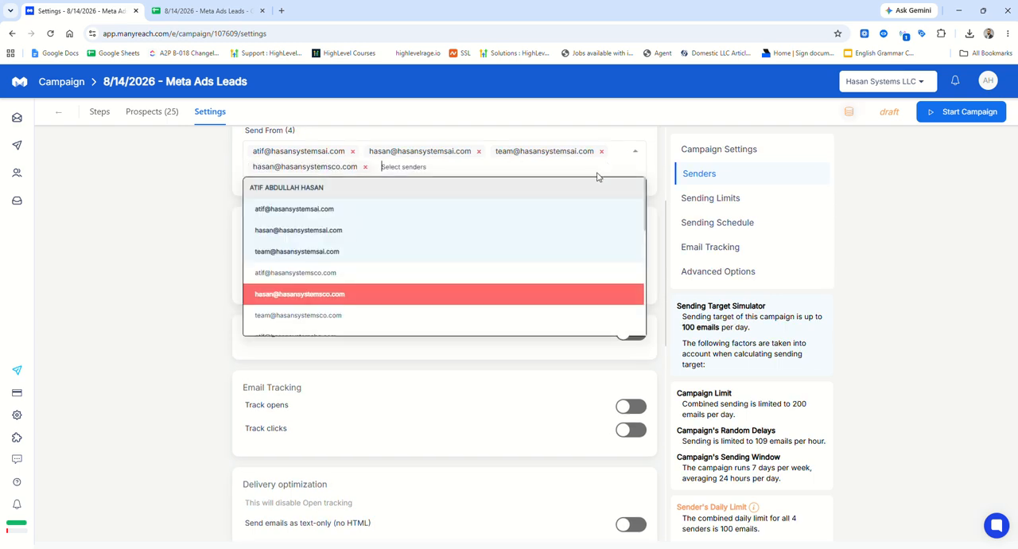
{"action": "left_click", "coordinate": [443, 274]}
{"action": "left_click", "coordinate": [527, 171]}
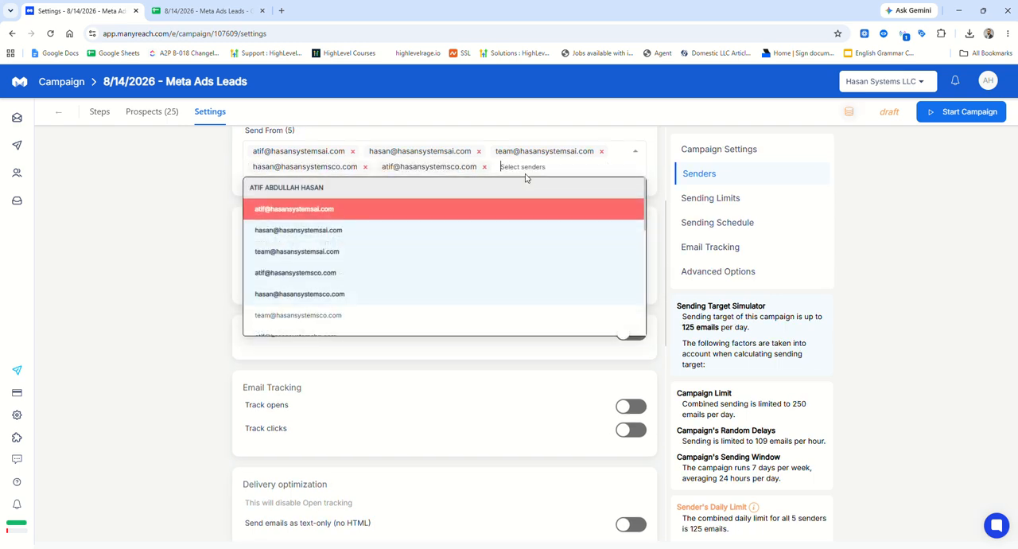
{"action": "left_click", "coordinate": [424, 315]}
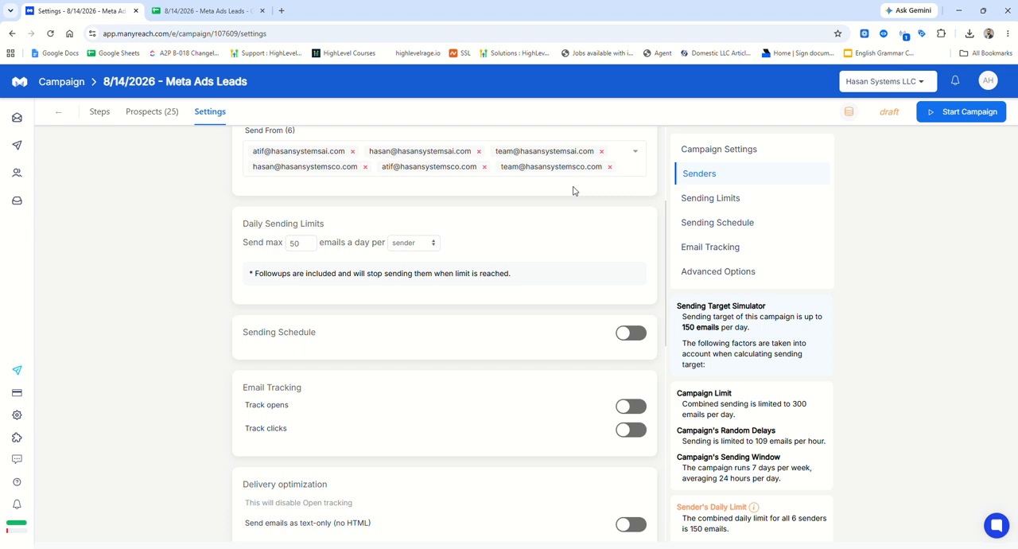
{"action": "left_click", "coordinate": [624, 174]}
{"action": "scroll", "coordinate": [390, 279], "scroll_direction": "down", "scroll_amount": 1}
{"action": "left_click", "coordinate": [391, 279]}
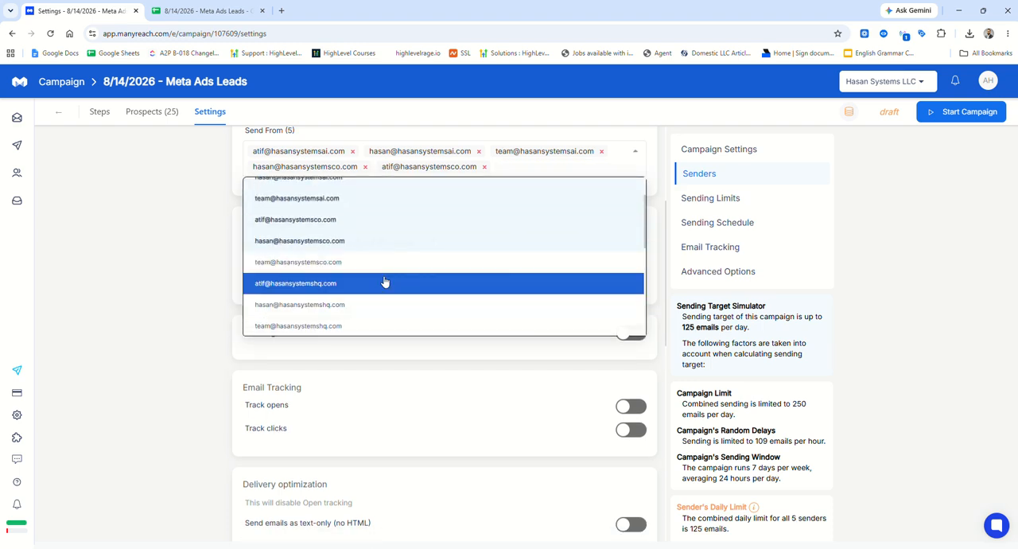
{"action": "left_click", "coordinate": [559, 176]}
{"action": "left_click", "coordinate": [559, 181]}
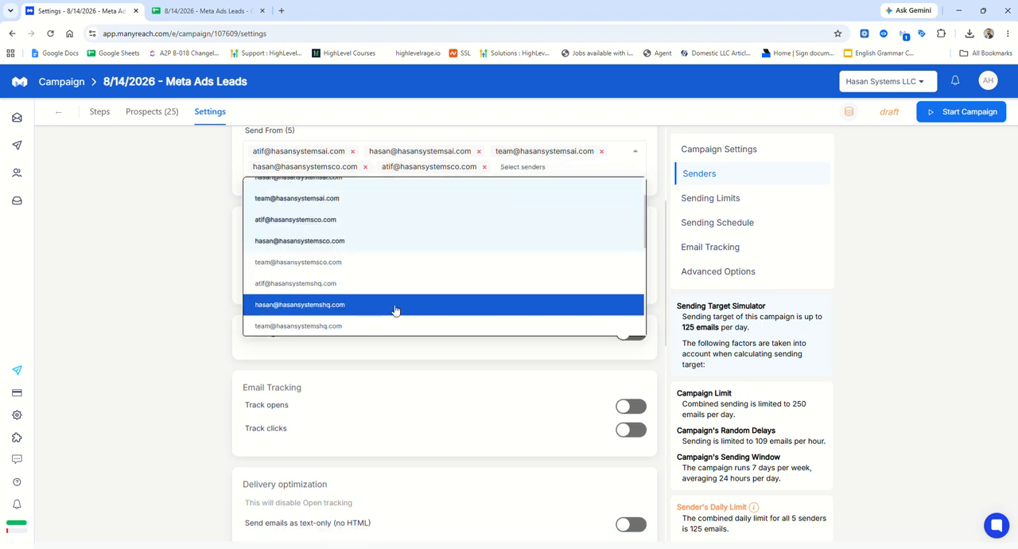
{"action": "left_click", "coordinate": [404, 268]}
Add the three hasansystemshq.com addresses to the campaign's senders.
{"action": "left_click", "coordinate": [627, 170]}
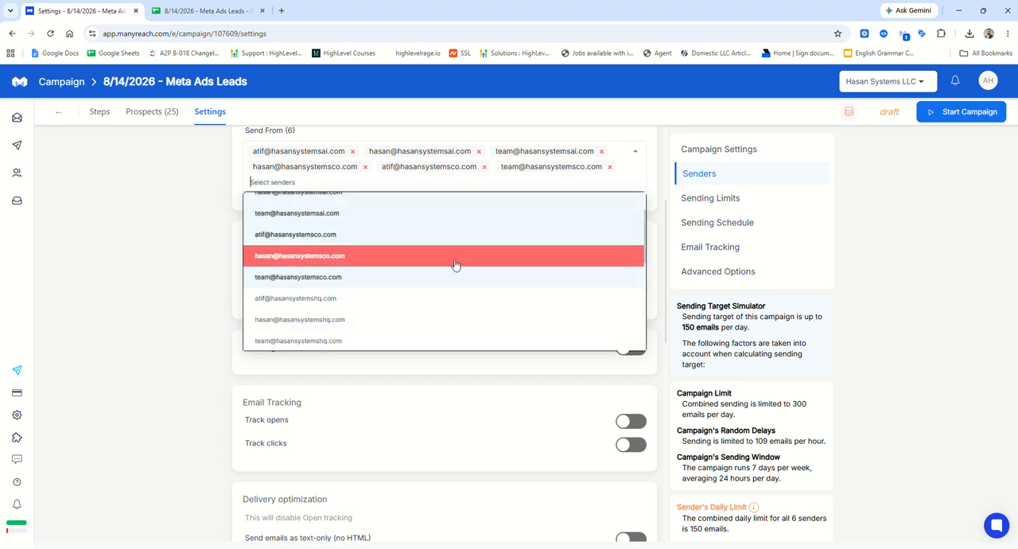
{"action": "left_click", "coordinate": [449, 267]}
{"action": "left_click", "coordinate": [509, 191]}
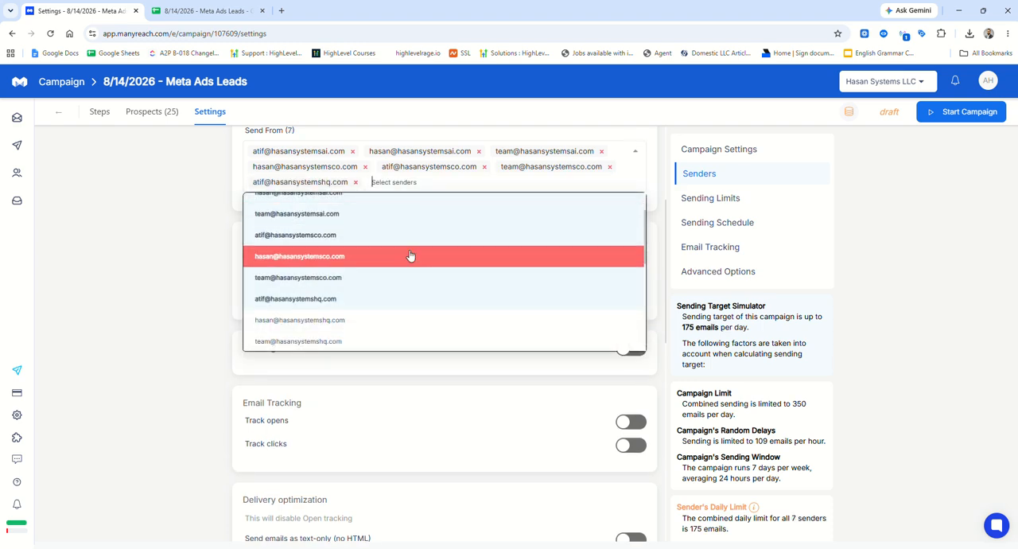
{"action": "left_click", "coordinate": [390, 322]}
{"action": "left_click", "coordinate": [522, 182]}
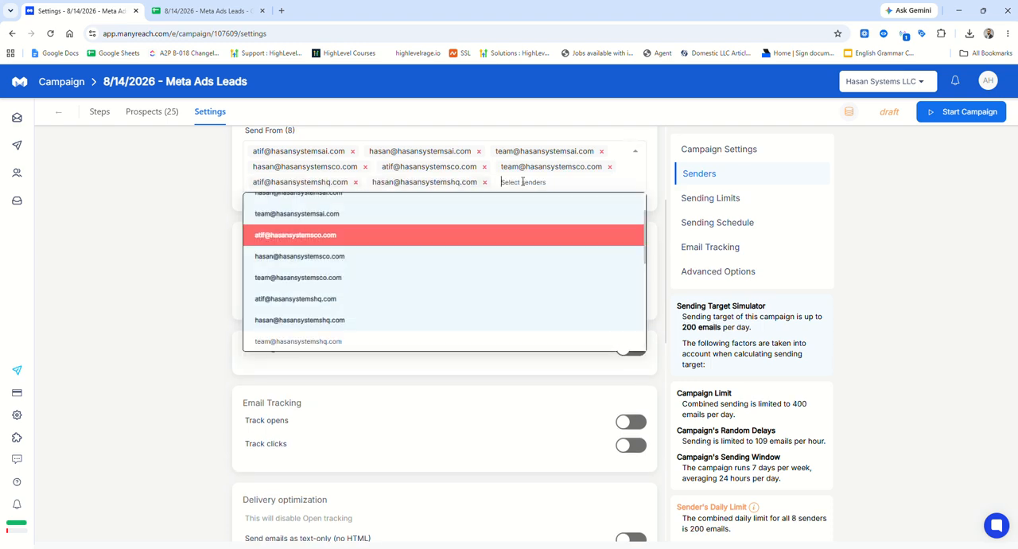
{"action": "left_click", "coordinate": [423, 320]}
{"action": "left_click", "coordinate": [469, 195]}
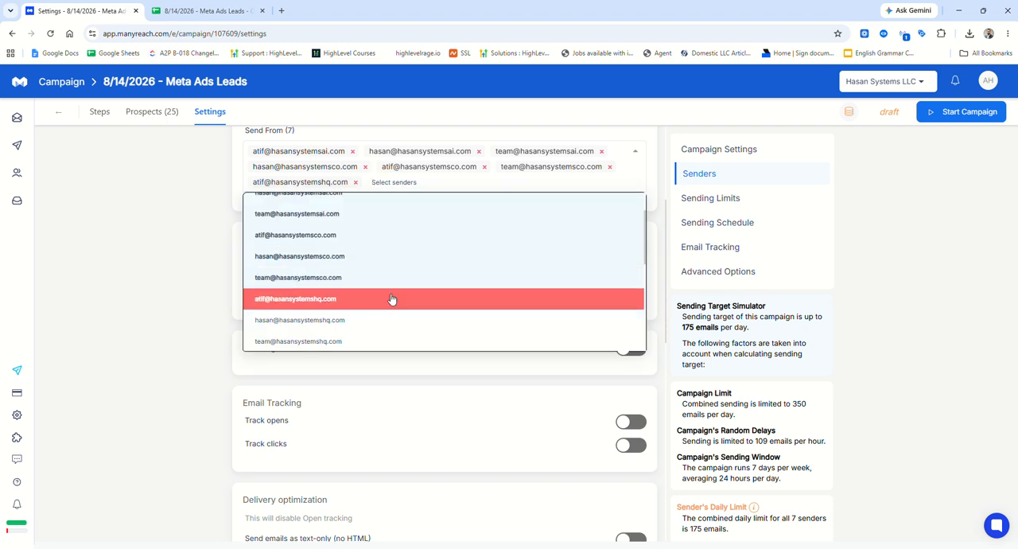
{"action": "left_click", "coordinate": [390, 321]}
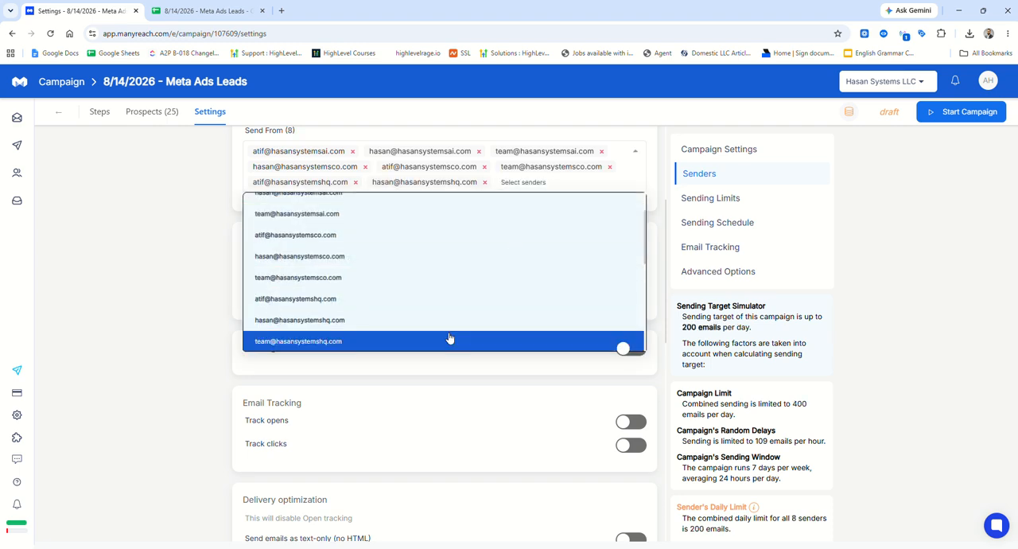
{"action": "left_click", "coordinate": [450, 339]}
{"action": "left_click", "coordinate": [377, 206]}
Switch to the Meta Ads Leads spreadsheet and examine the email subject, email body, Facebook message and WhatsApp message columns.
{"action": "left_click", "coordinate": [198, 10]}
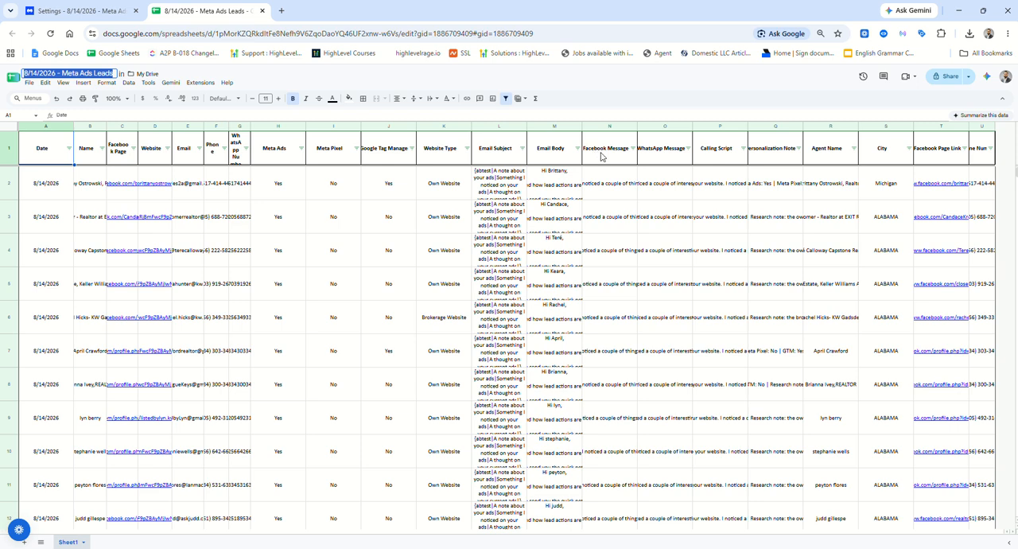
{"action": "left_click", "coordinate": [510, 151]}
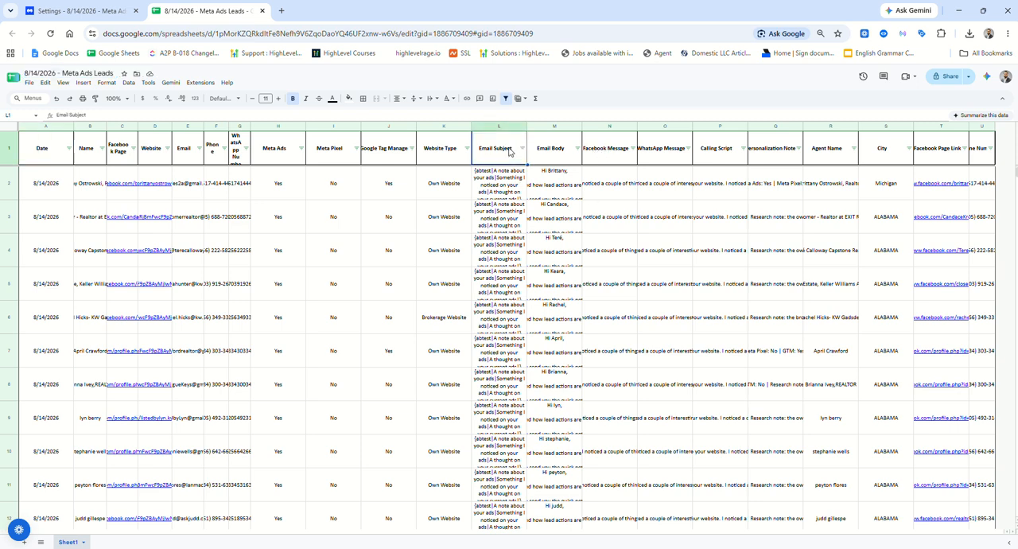
{"action": "left_click_drag", "start_coordinate": [596, 210], "coordinate": [656, 208]}
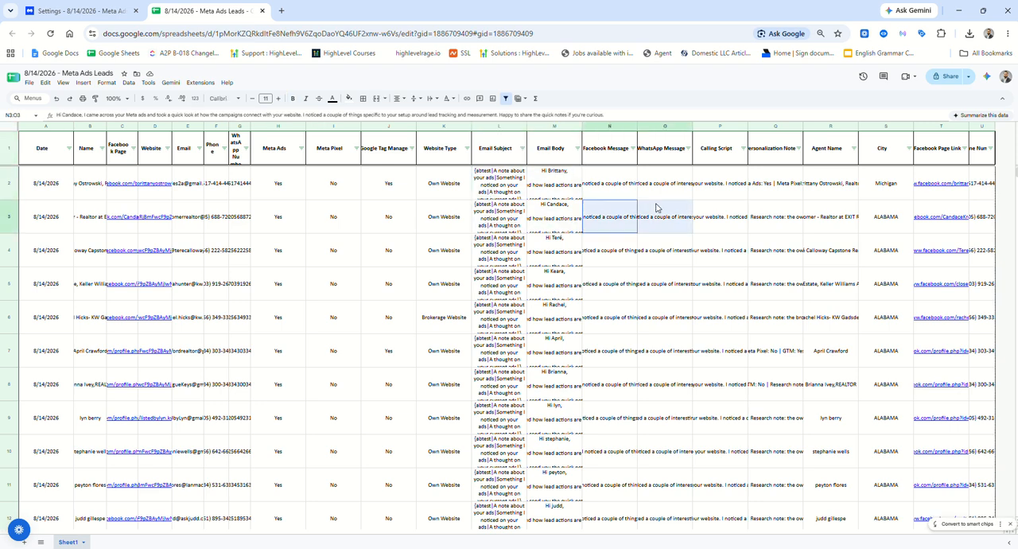
{"action": "left_click_drag", "start_coordinate": [494, 187], "coordinate": [664, 382]}
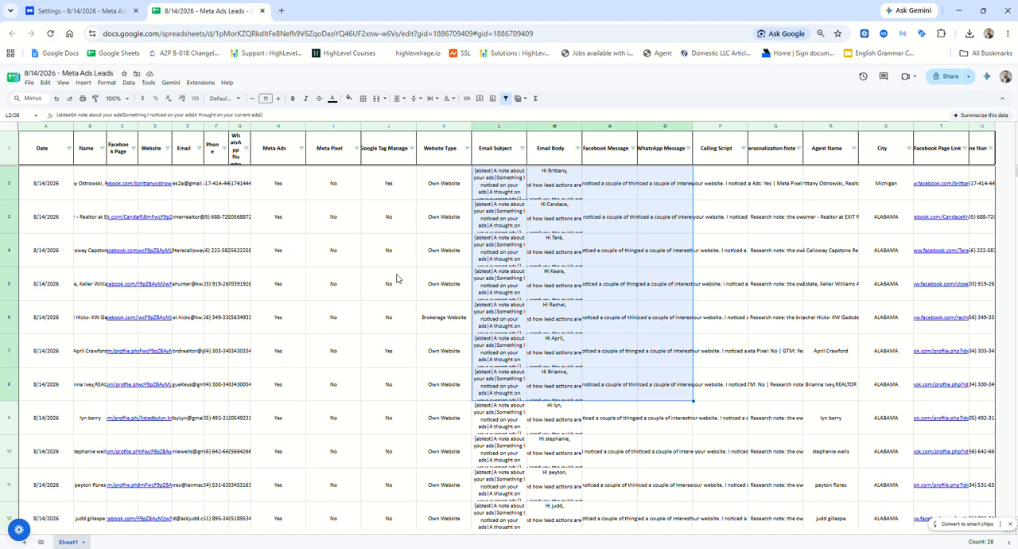
Return to the campaign's settings in Manyreach and add the three hasansystemsteam.com addresses as senders.
{"action": "left_click", "coordinate": [99, 10]}
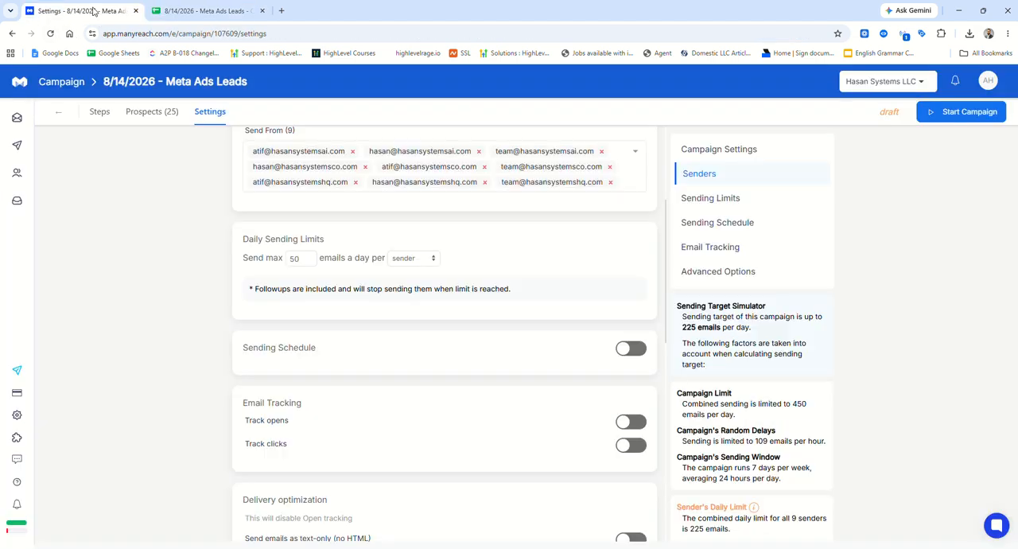
{"action": "scroll", "coordinate": [493, 294], "scroll_direction": "up", "scroll_amount": 2}
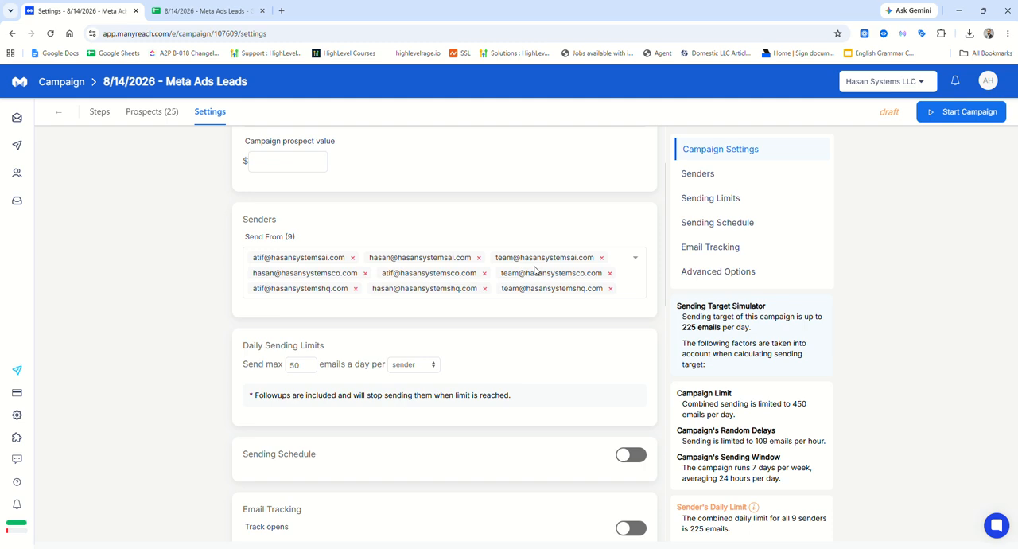
{"action": "left_click", "coordinate": [635, 283]}
{"action": "left_click", "coordinate": [381, 379]}
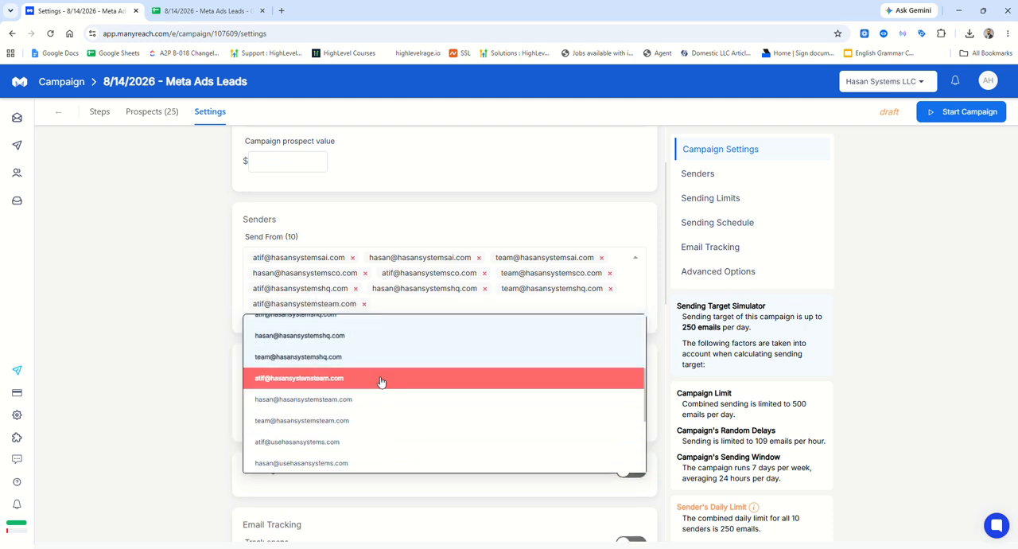
{"action": "left_click", "coordinate": [388, 301]}
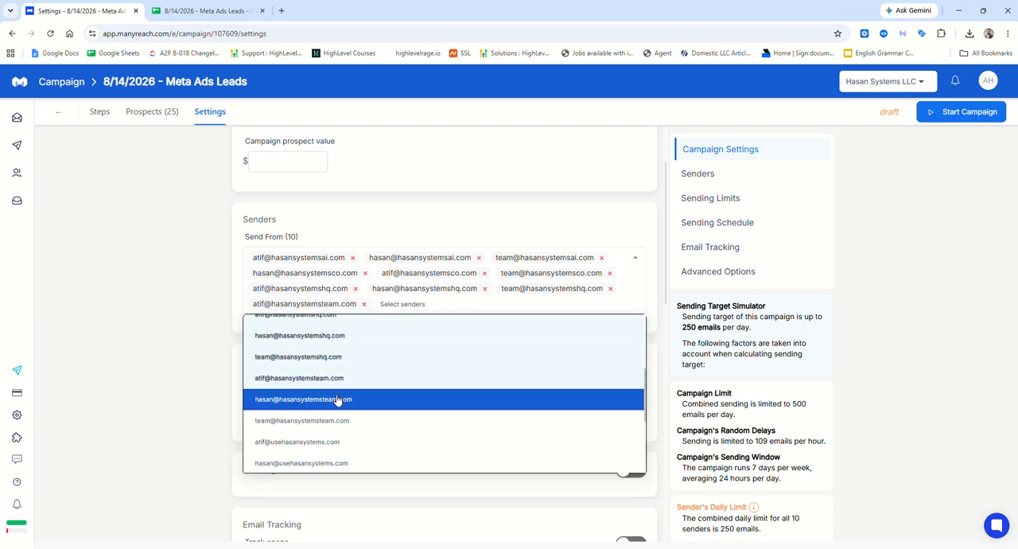
{"action": "left_click", "coordinate": [337, 400]}
{"action": "left_click", "coordinate": [549, 307]}
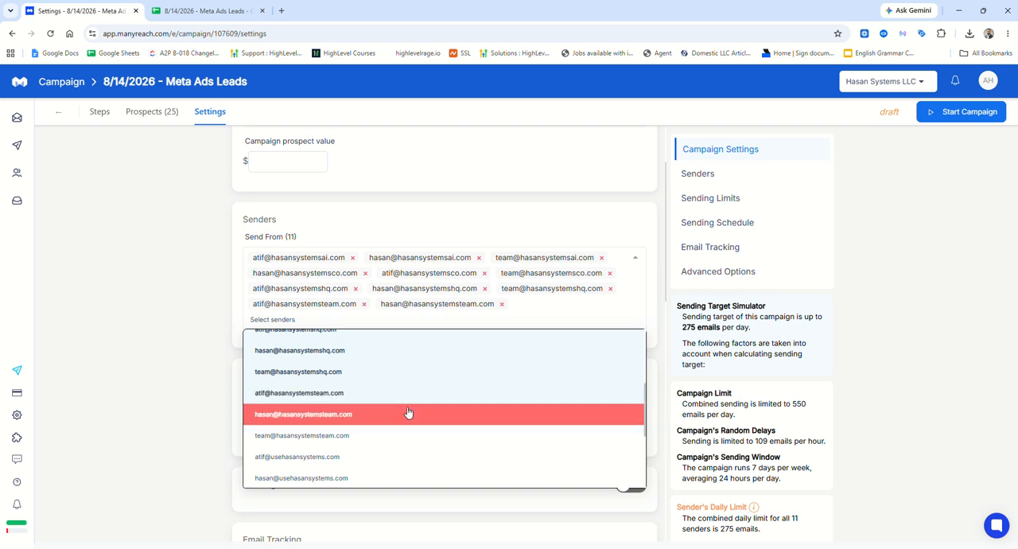
{"action": "left_click", "coordinate": [403, 435]}
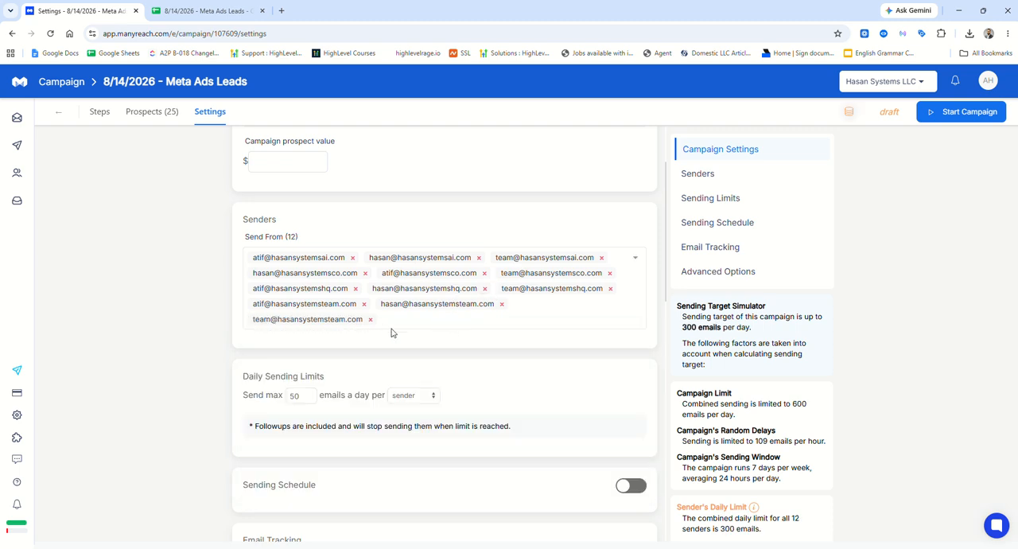
Expand the campaign's advanced options and enable ESP matching under email provider matching.
{"action": "scroll", "coordinate": [459, 305], "scroll_direction": "down", "scroll_amount": 10}
{"action": "scroll", "coordinate": [459, 306], "scroll_direction": "up", "scroll_amount": 12}
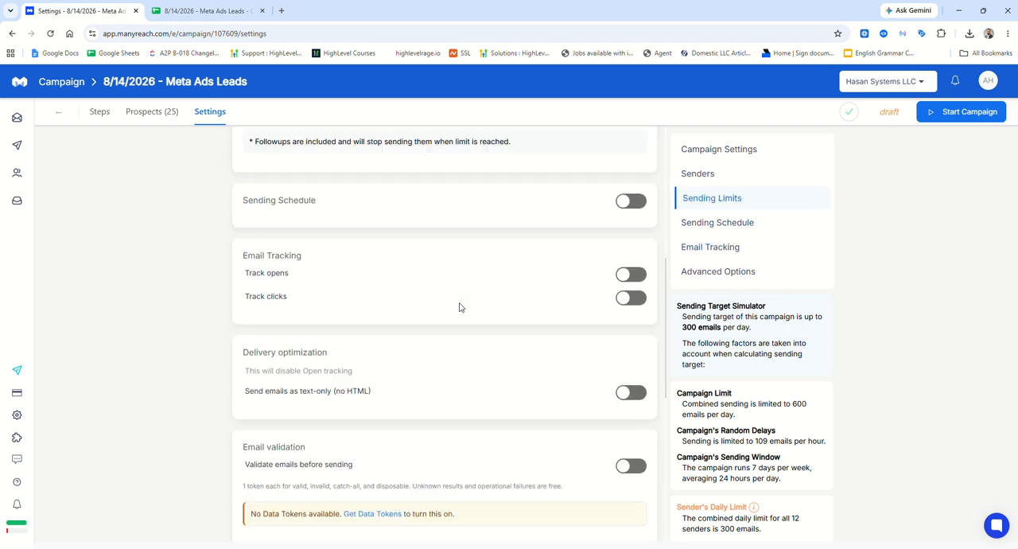
{"action": "scroll", "coordinate": [460, 305], "scroll_direction": "down", "scroll_amount": 10}
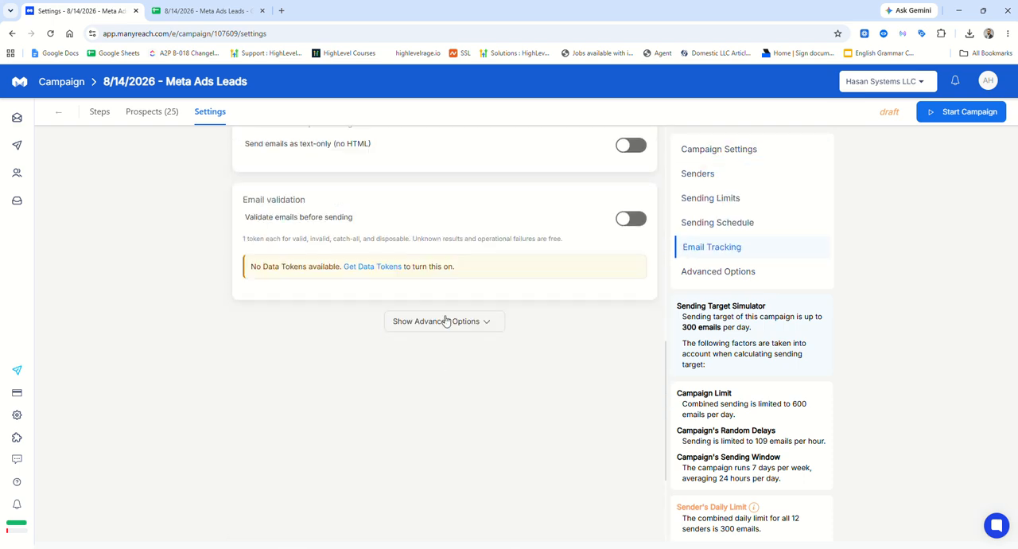
{"action": "left_click", "coordinate": [445, 321]}
{"action": "scroll", "coordinate": [560, 291], "scroll_direction": "down", "scroll_amount": 1}
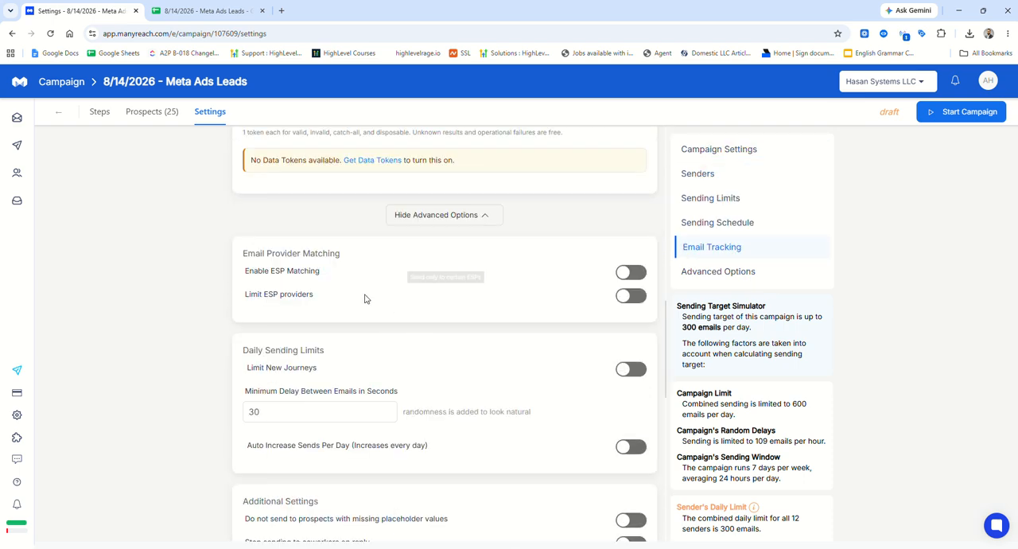
{"action": "left_click", "coordinate": [630, 272]}
Review the remaining advanced settings and start the 8/14/2026 - Meta Ads Leads campaign.
{"action": "scroll", "coordinate": [524, 359], "scroll_direction": "down", "scroll_amount": 2}
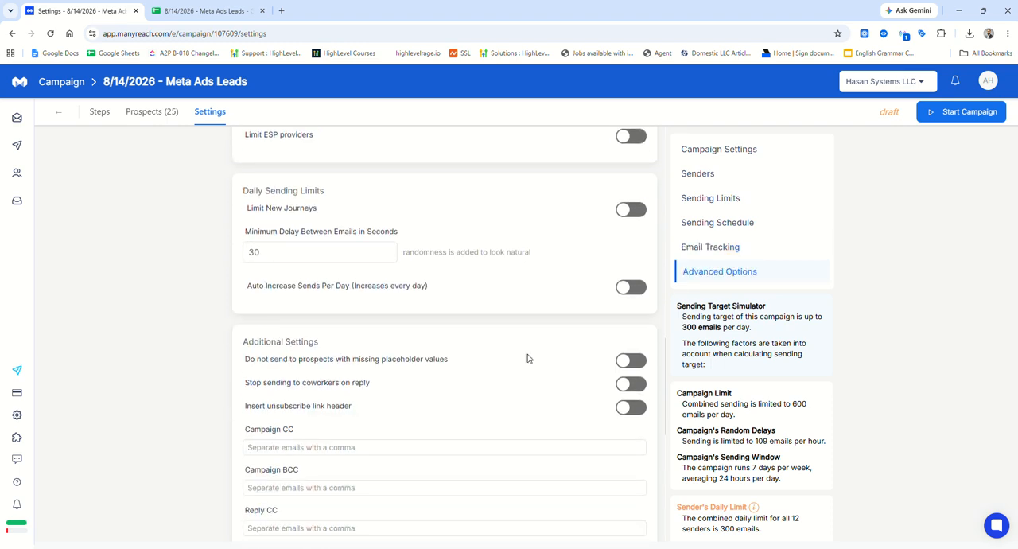
{"action": "scroll", "coordinate": [554, 331], "scroll_direction": "down", "scroll_amount": 1}
{"action": "scroll", "coordinate": [564, 375], "scroll_direction": "up", "scroll_amount": 15}
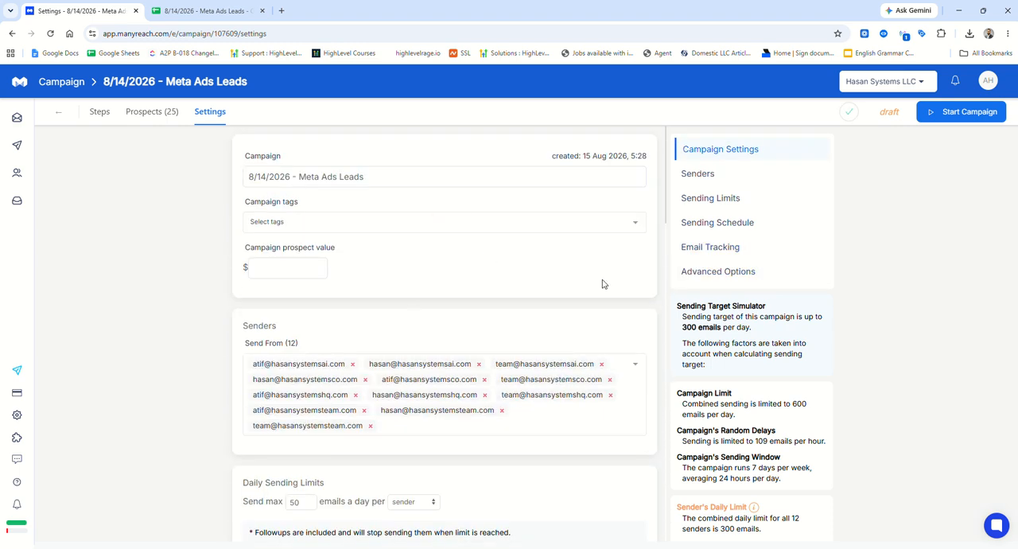
{"action": "left_click", "coordinate": [963, 116]}
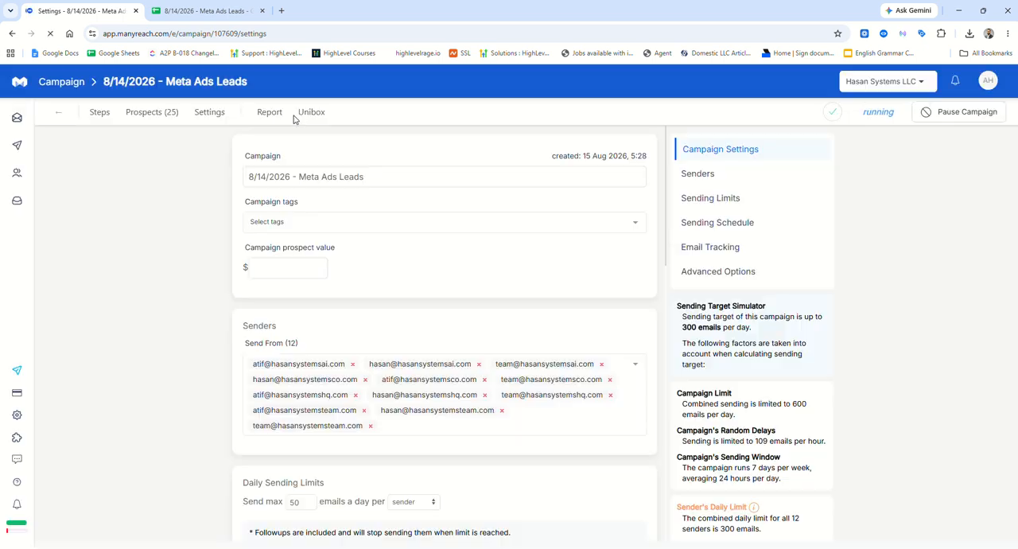
Open the account's senders list and examine which senders are assigned to the 8/14/2026 - Meta Ads Leads campaign.
{"action": "mouse_move", "coordinate": [35, 129]}
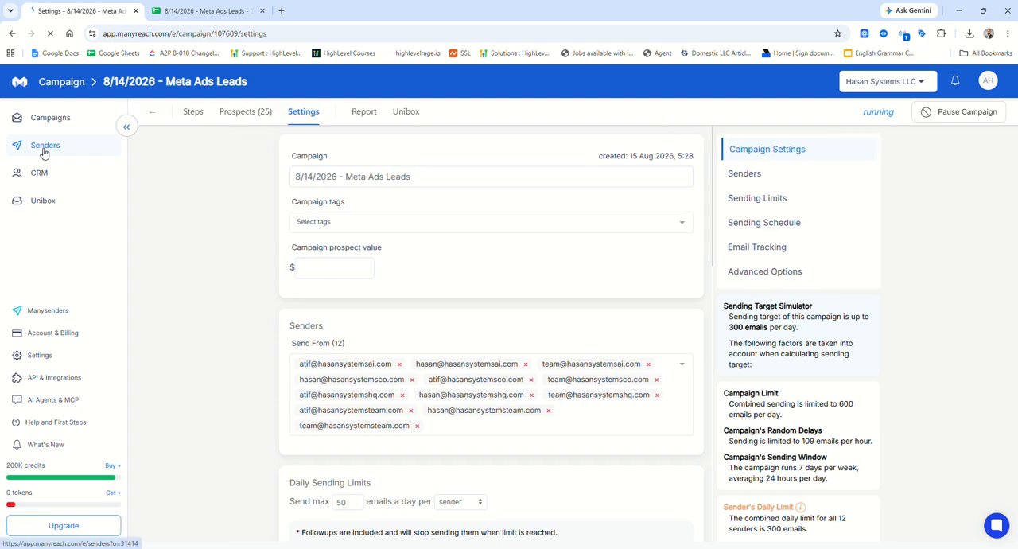
{"action": "left_click", "coordinate": [44, 152]}
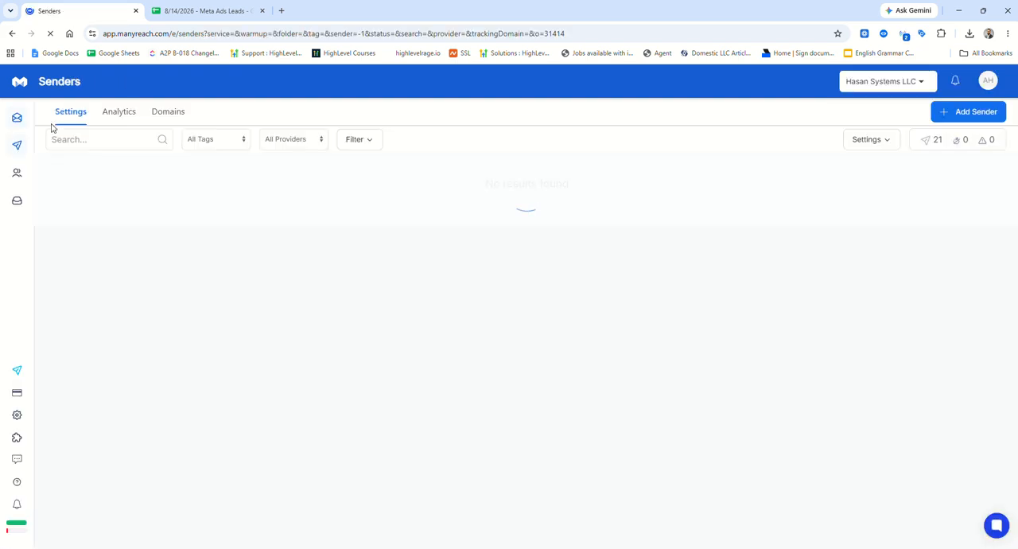
{"action": "scroll", "coordinate": [353, 206], "scroll_direction": "down", "scroll_amount": 1}
{"action": "scroll", "coordinate": [356, 211], "scroll_direction": "down", "scroll_amount": 10}
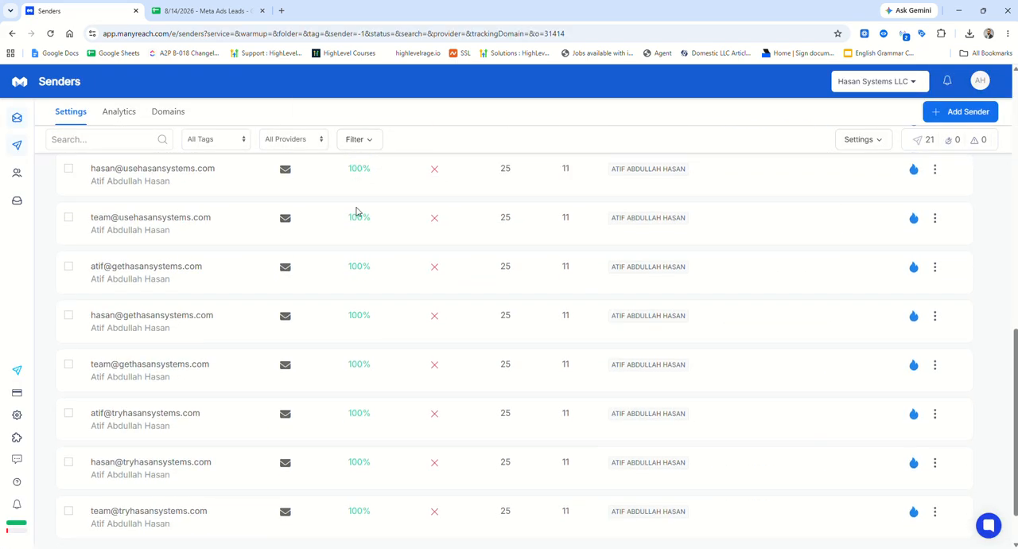
{"action": "scroll", "coordinate": [539, 426], "scroll_direction": "up", "scroll_amount": 12}
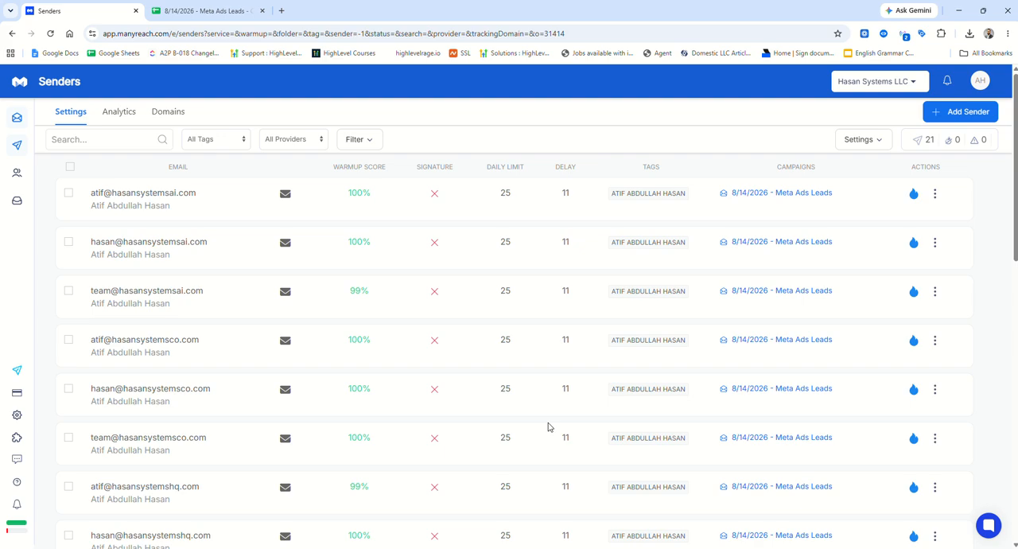
{"action": "scroll", "coordinate": [547, 425], "scroll_direction": "down", "scroll_amount": 3}
{"action": "scroll", "coordinate": [552, 423], "scroll_direction": "up", "scroll_amount": 3}
{"action": "left_click_drag", "start_coordinate": [711, 192], "coordinate": [844, 461]}
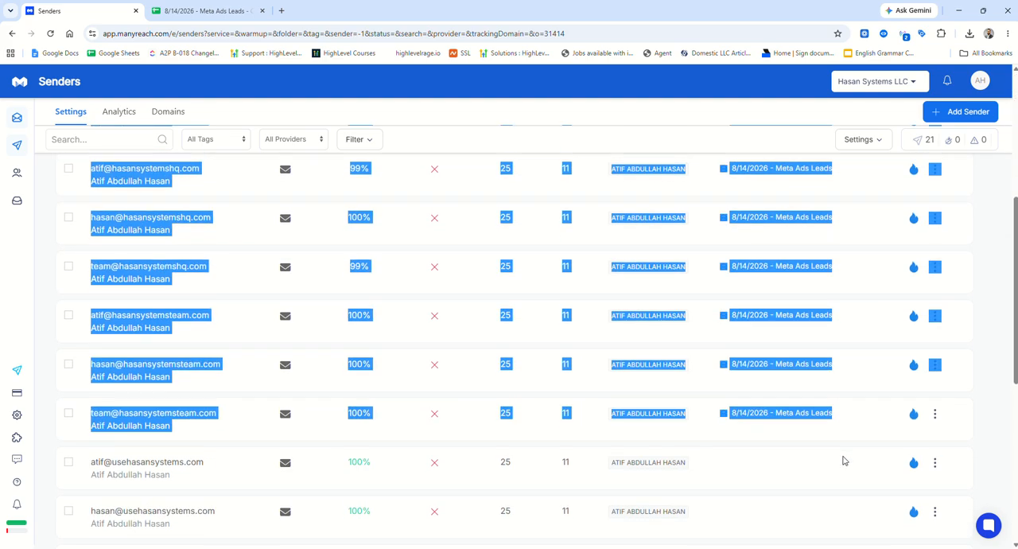
{"action": "scroll", "coordinate": [547, 419], "scroll_direction": "up", "scroll_amount": 5}
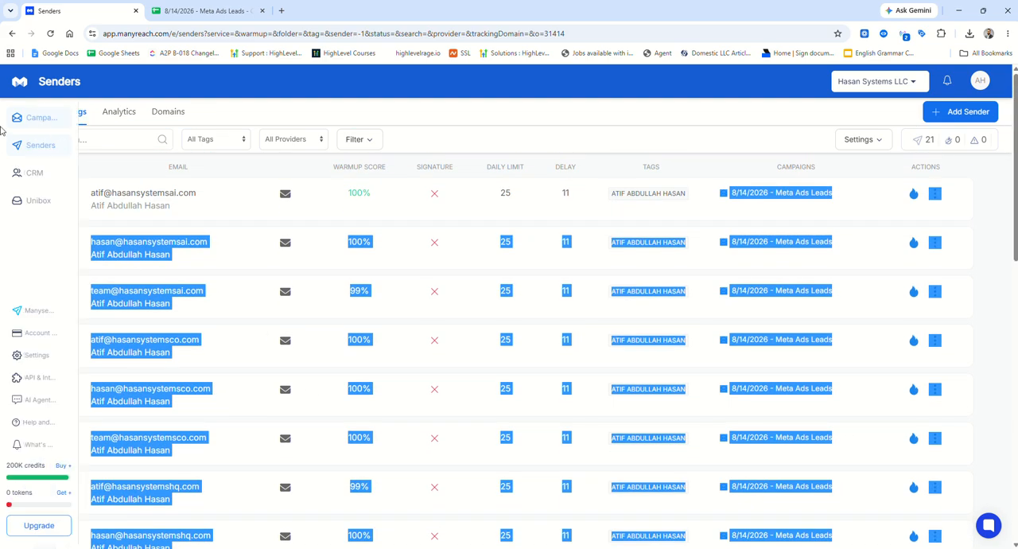
Open the campaigns overview and reload it to check the status of the Meta Ads Leads campaign.
{"action": "left_click", "coordinate": [63, 121]}
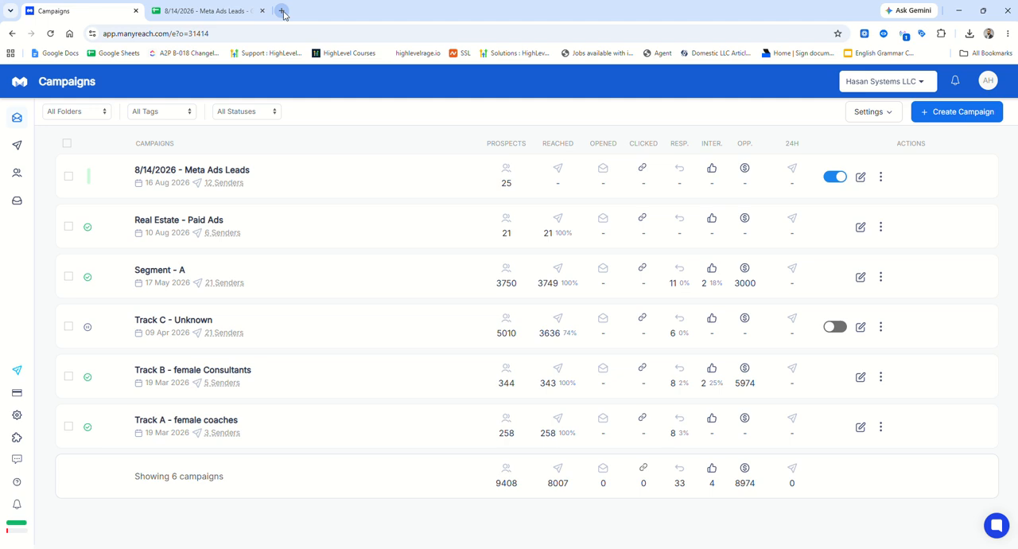
{"action": "left_click", "coordinate": [51, 33]}
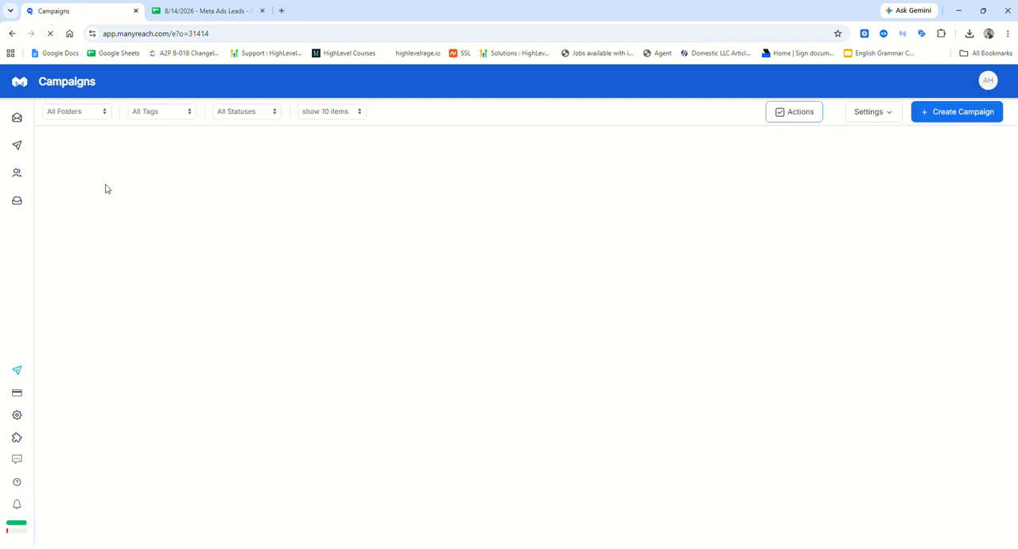